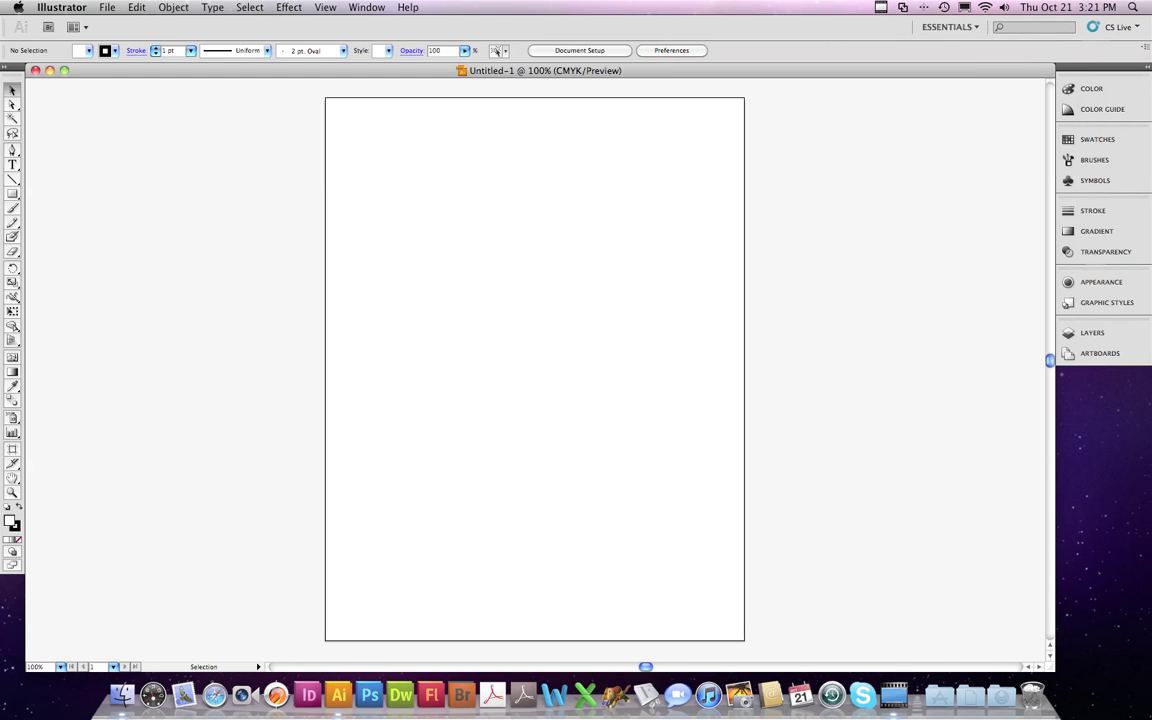
Step: Draw a 257 pt circle on the upper artboard with the Ellipse Tool
left_click(13, 196)
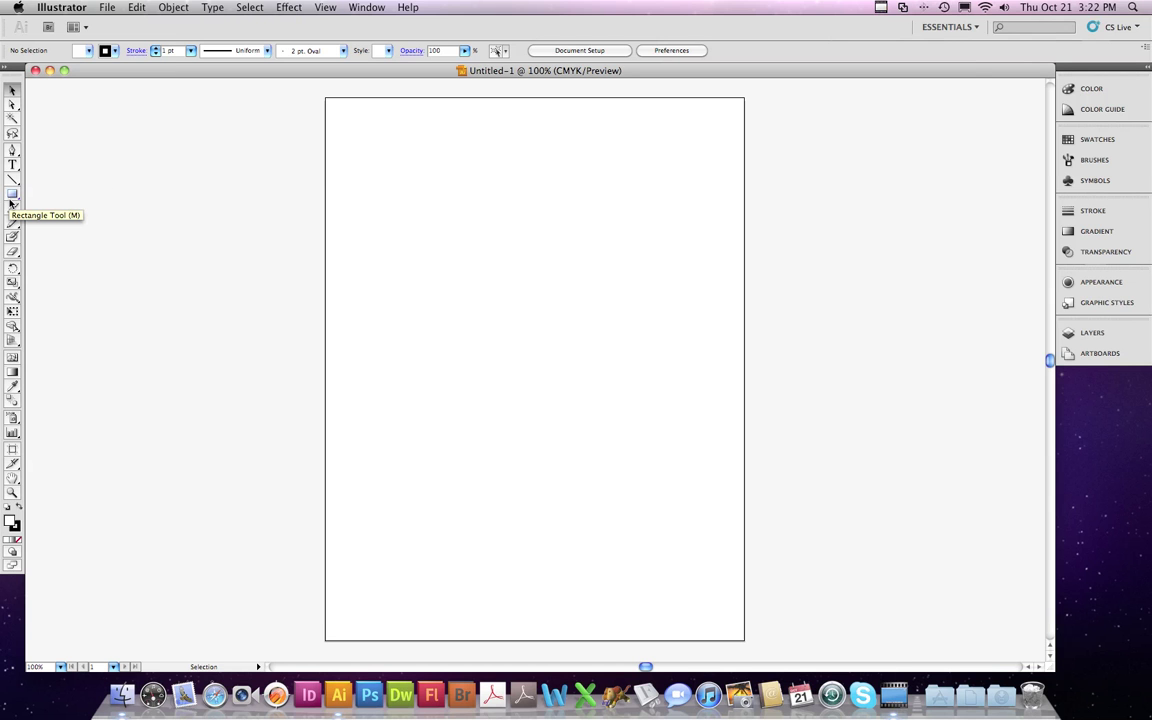
left_click_drag(12, 195, 70, 232)
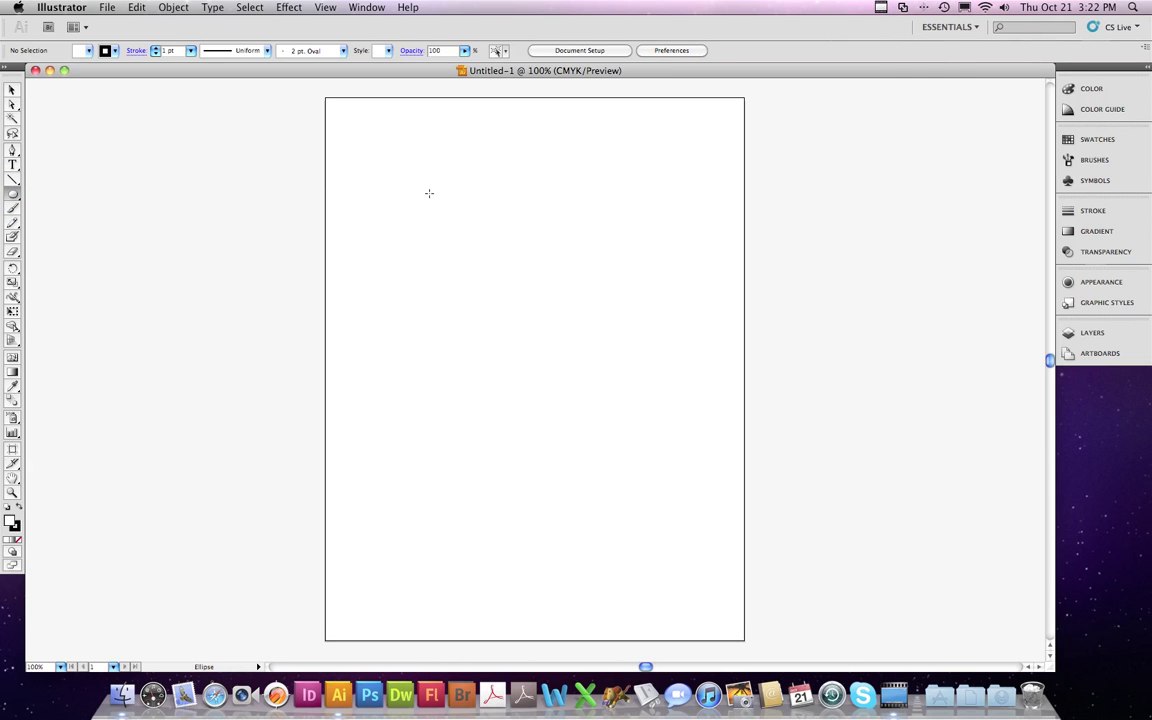
left_click_drag(429, 193, 605, 315)
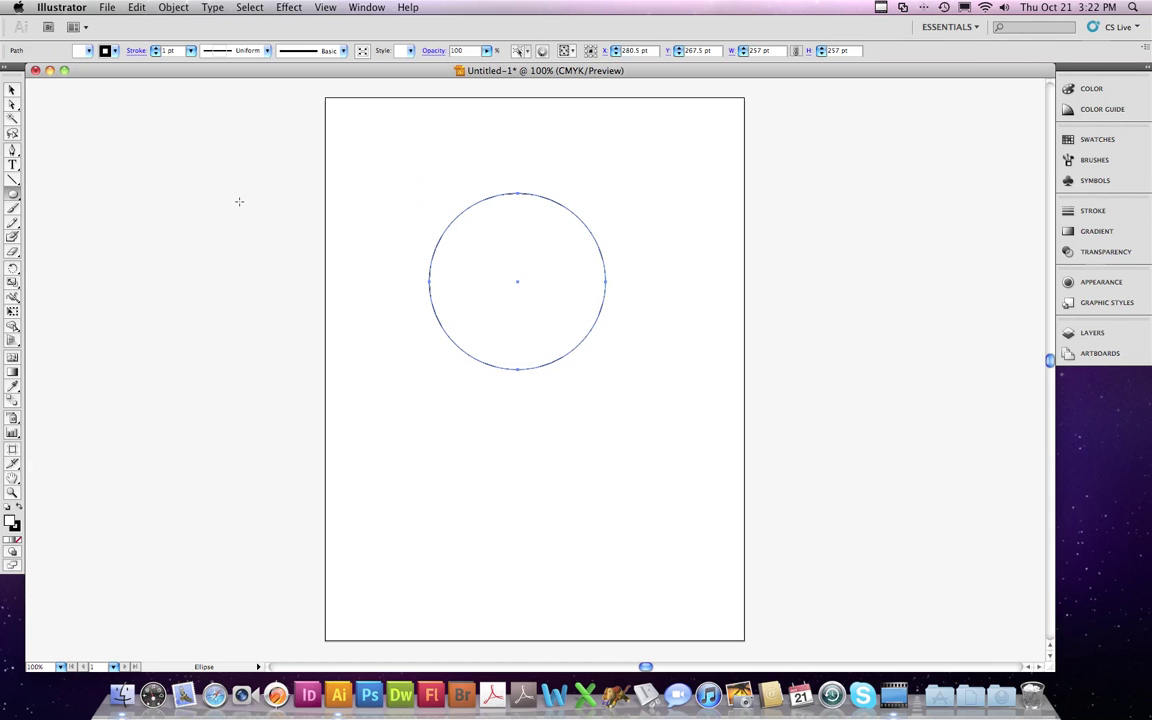
Step: Remove the circle's stroke and fill it with the dark green swatch C=75 M=0 Y=100 K=0
left_click(14, 523)
left_click(18, 539)
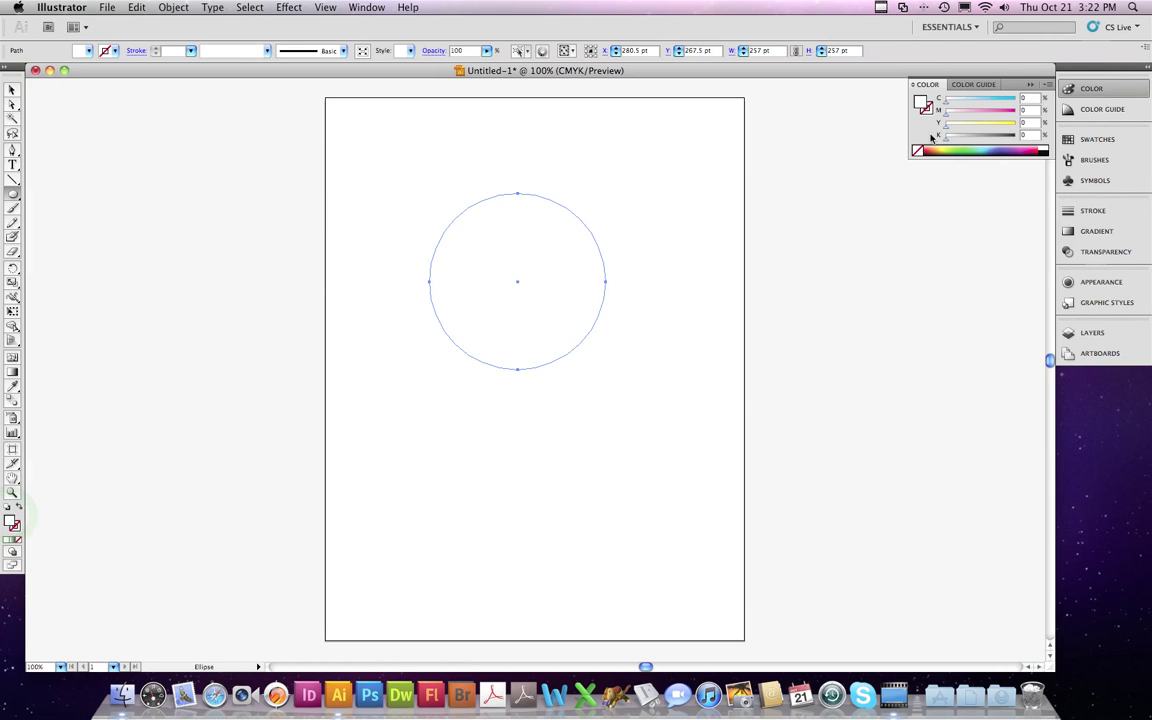
left_click(10, 519)
left_click(1099, 139)
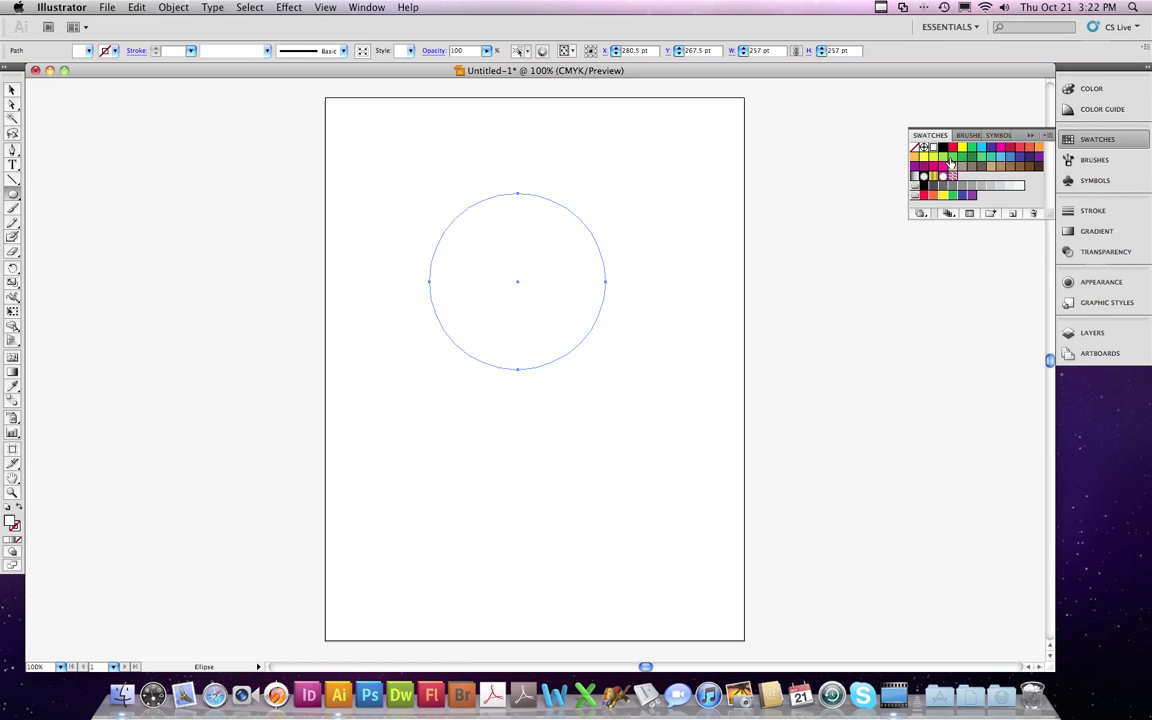
left_click(970, 161)
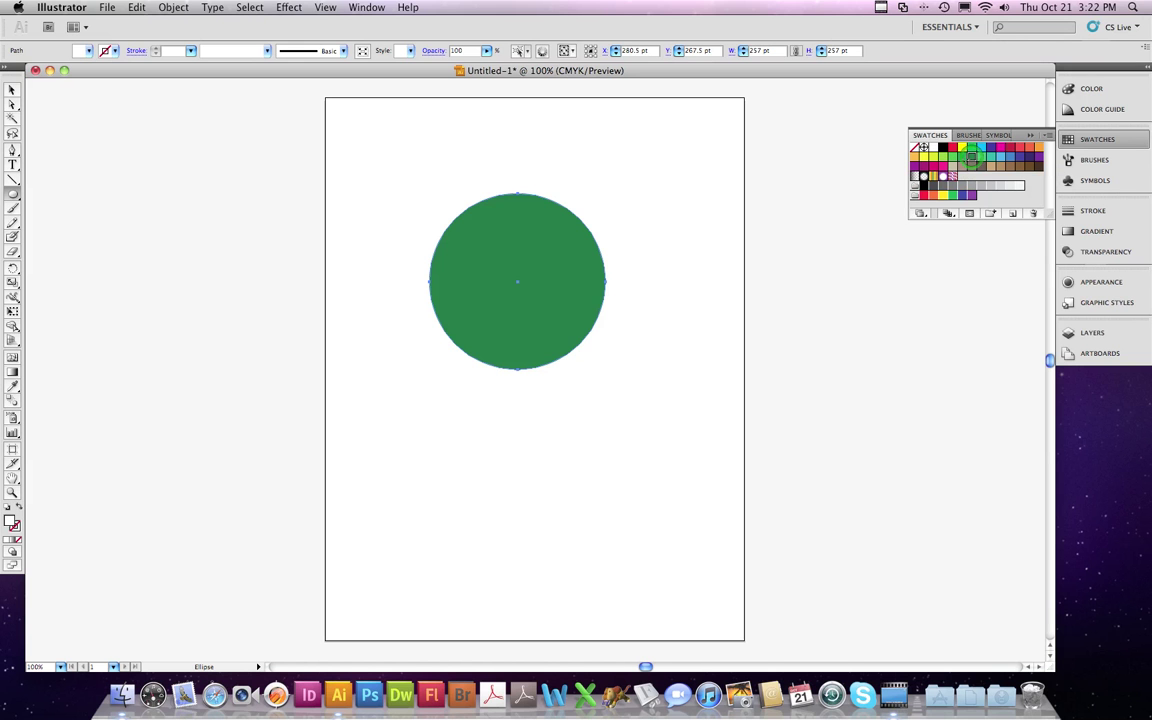
Step: Alt-drag a light-green copy, shrink it to 127 pt inside the dark circle, and select both
left_click(13, 90)
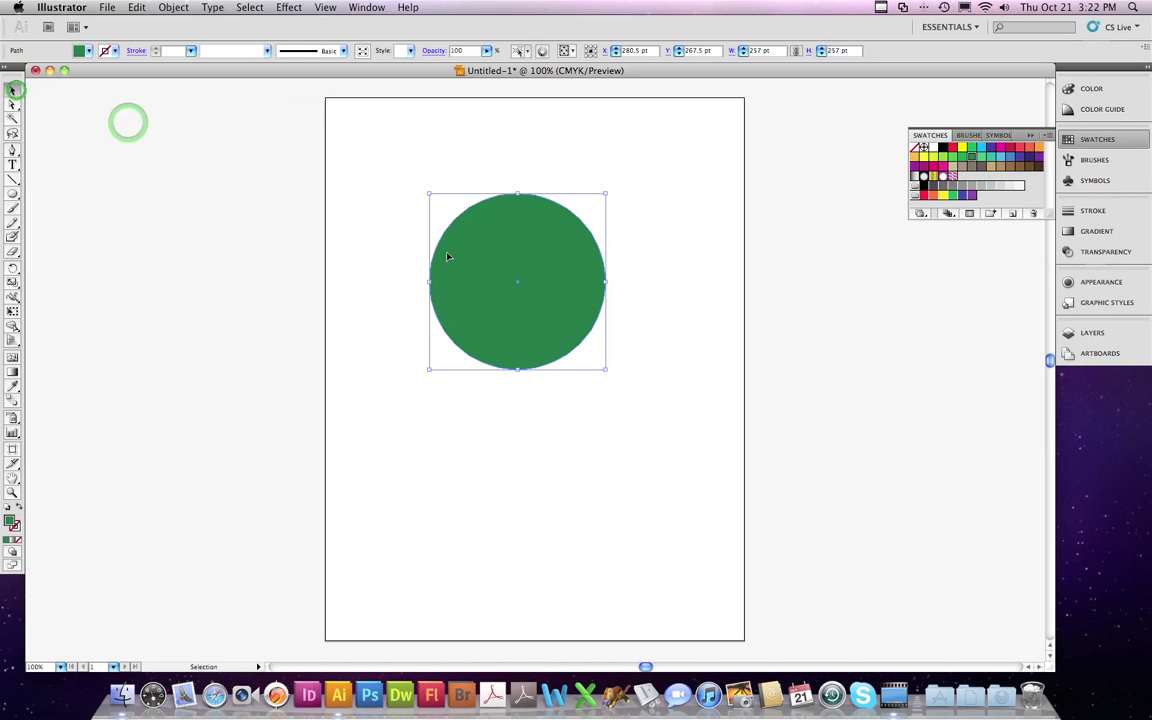
left_click_drag(547, 281, 565, 258)
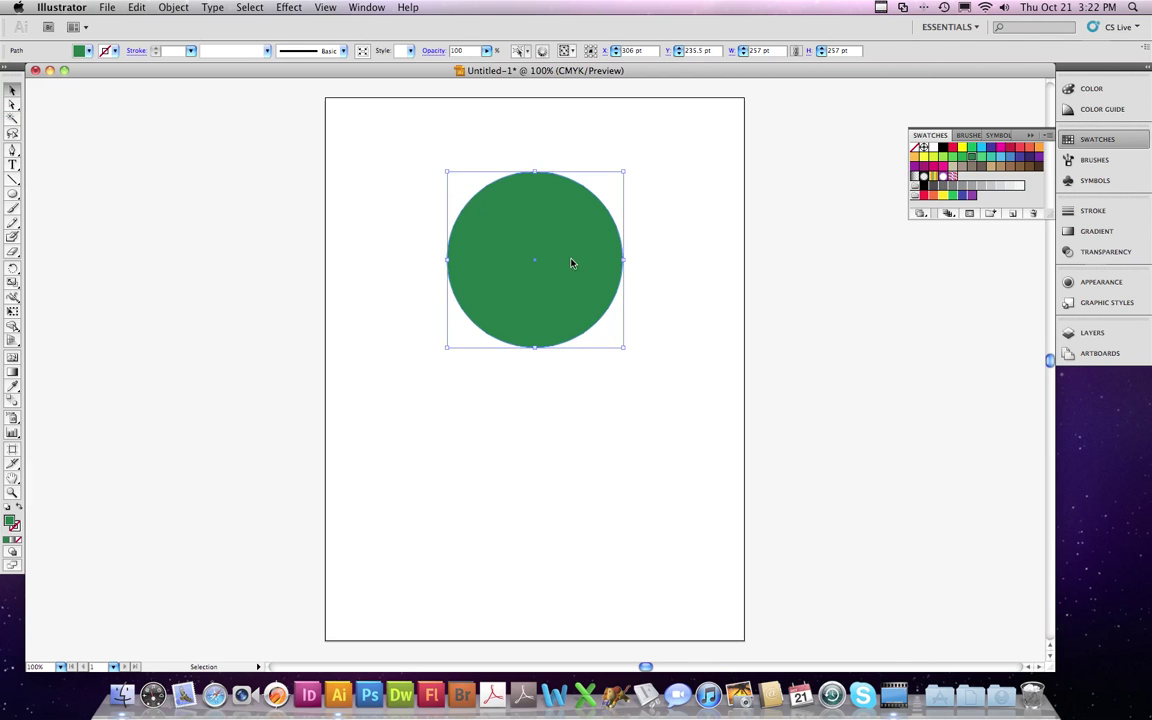
left_click_drag(572, 262, 630, 332)
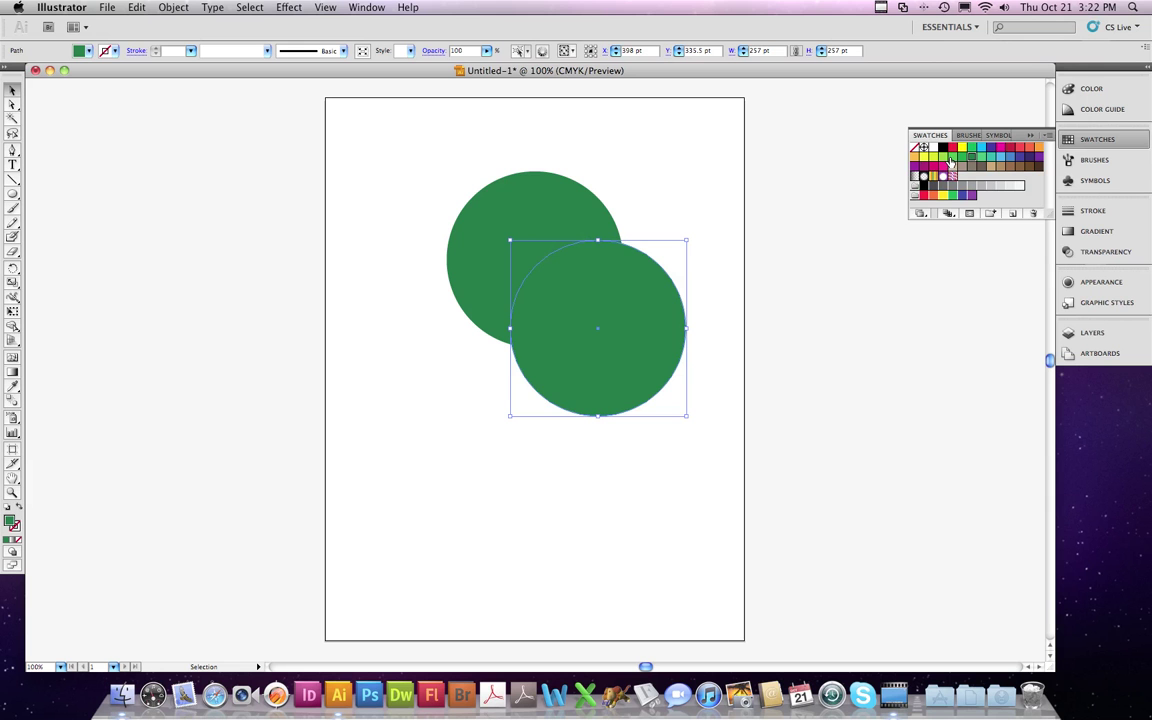
left_click(942, 157)
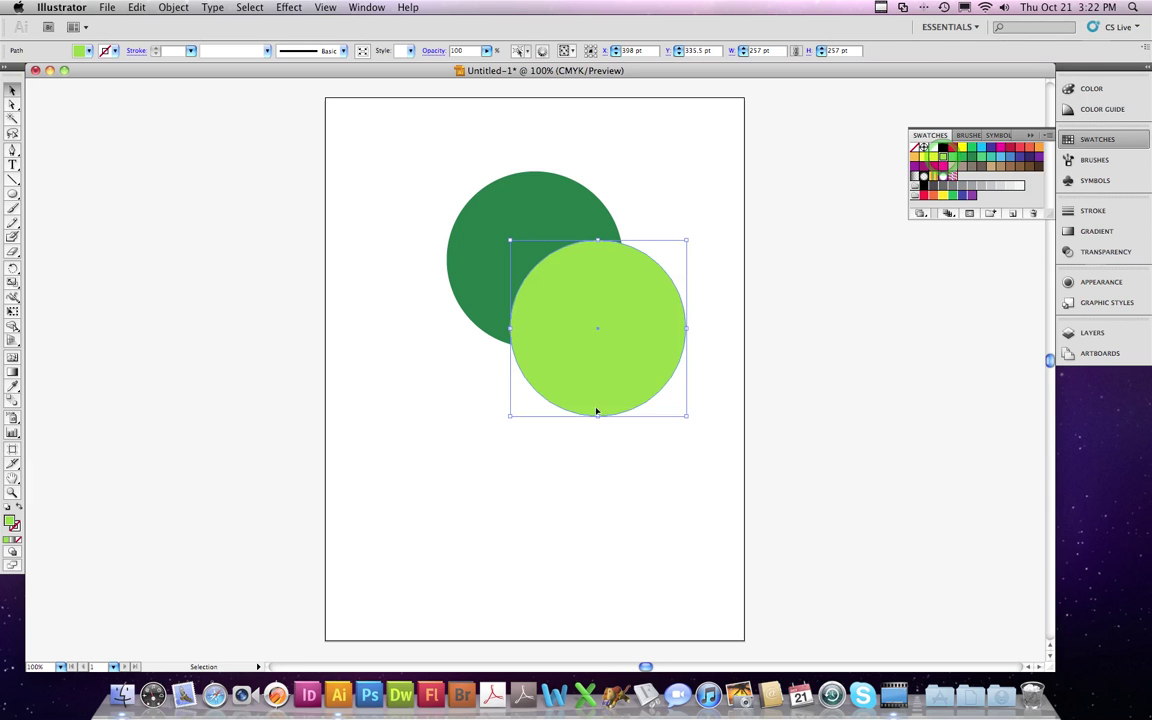
left_click_drag(686, 415, 597, 333)
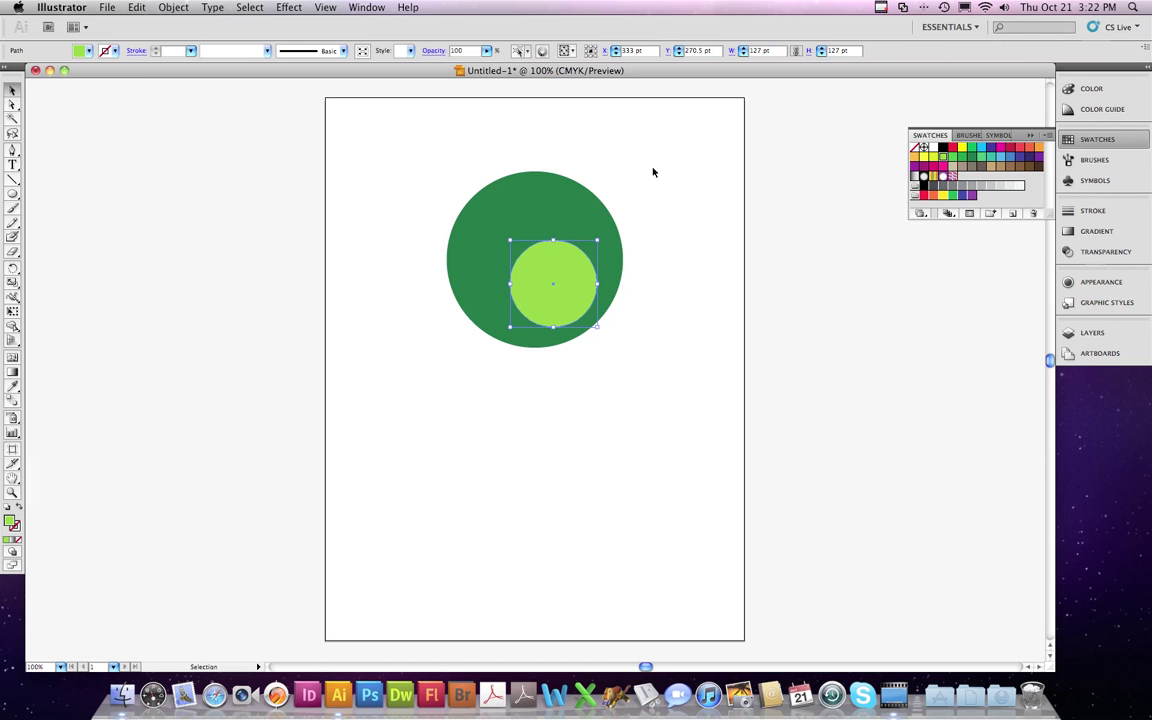
left_click_drag(653, 172, 395, 377)
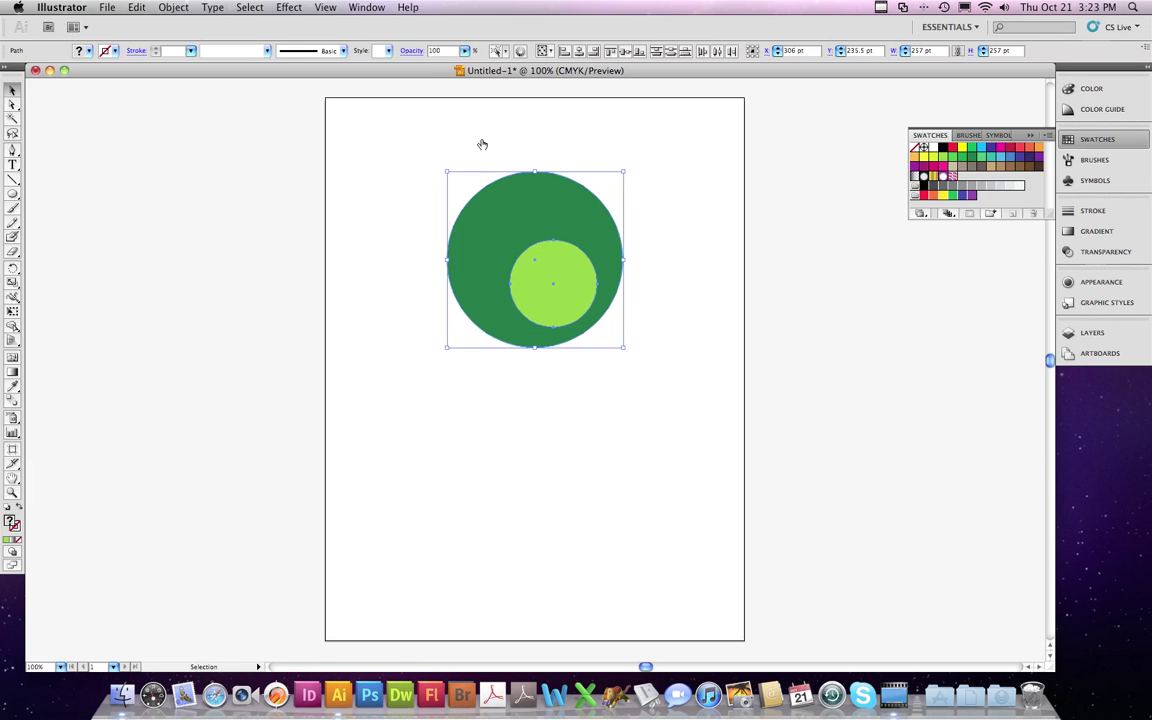
Step: Centre the light-green circle horizontally on the dark one and reselect both circles
left_click(580, 51)
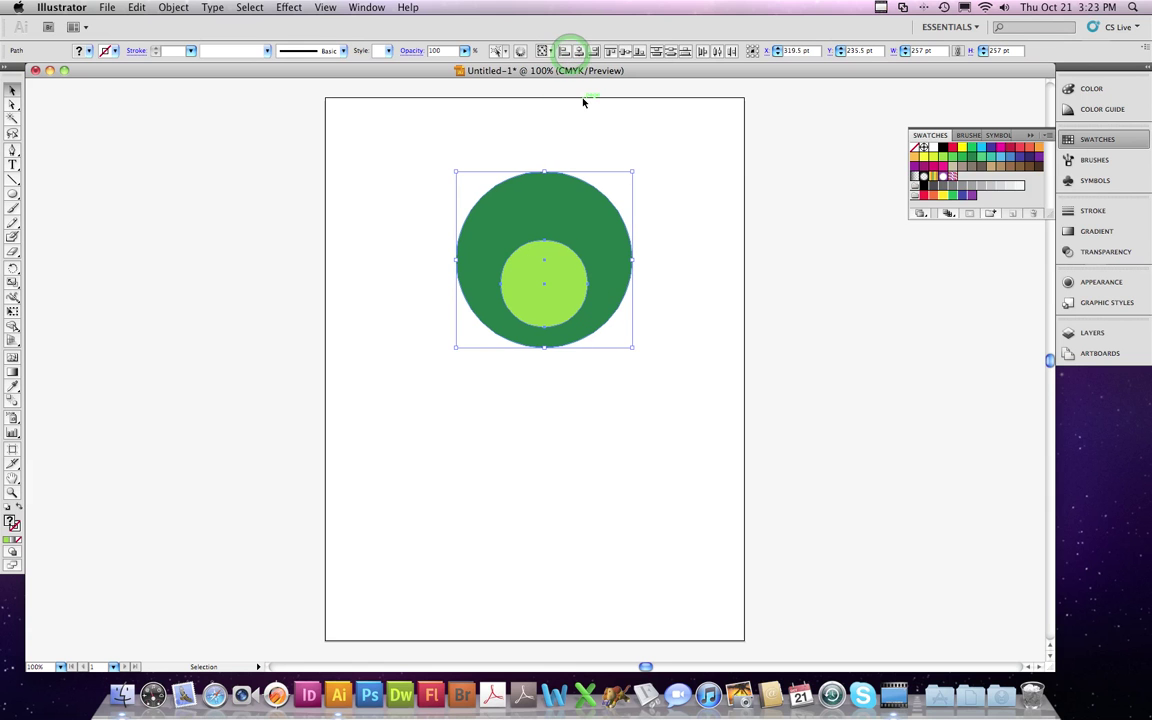
left_click(584, 140)
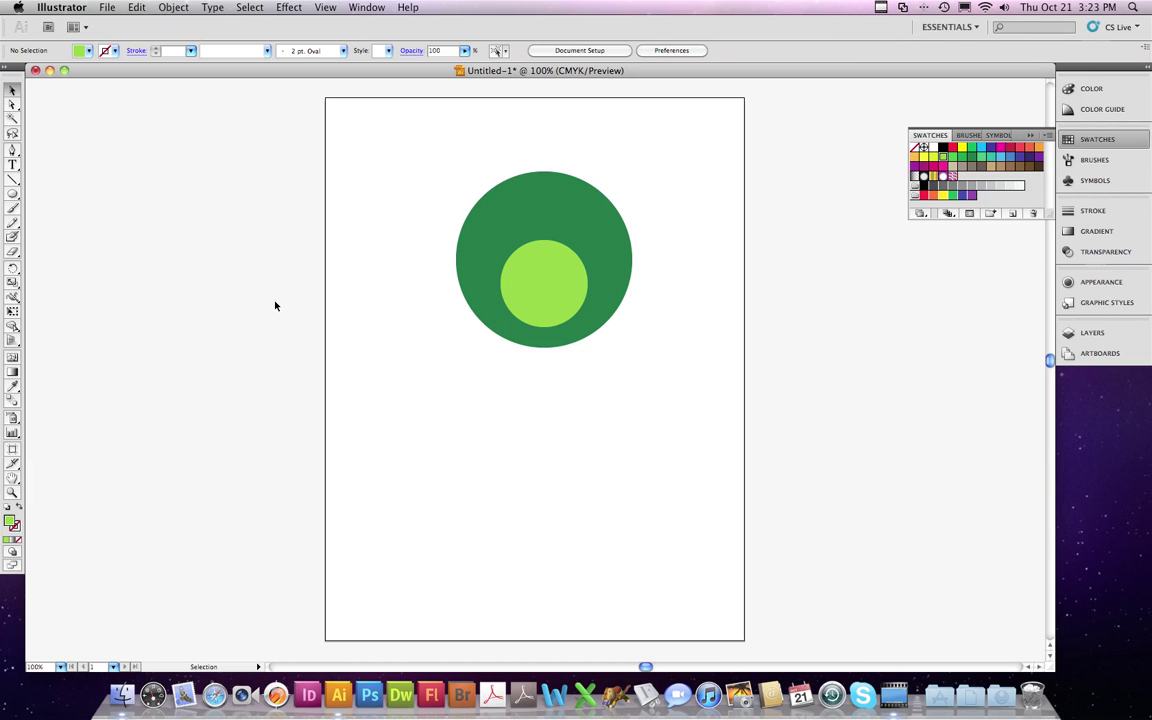
left_click(12, 400)
left_click(549, 287)
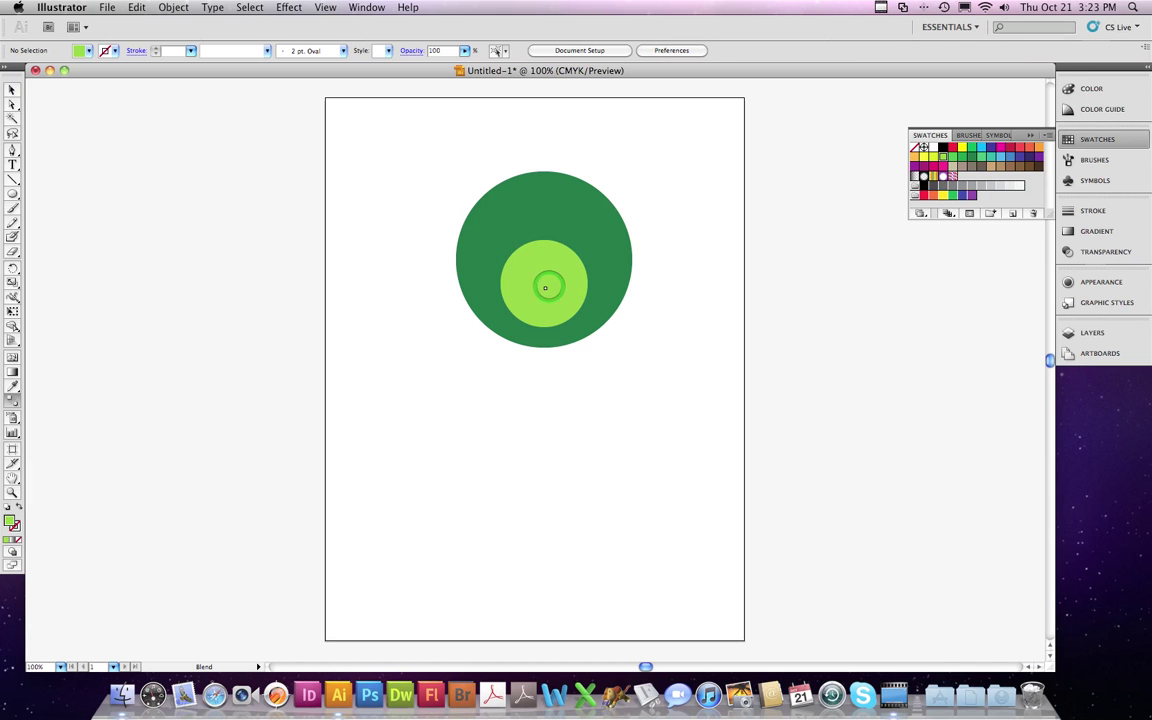
left_click(12, 91)
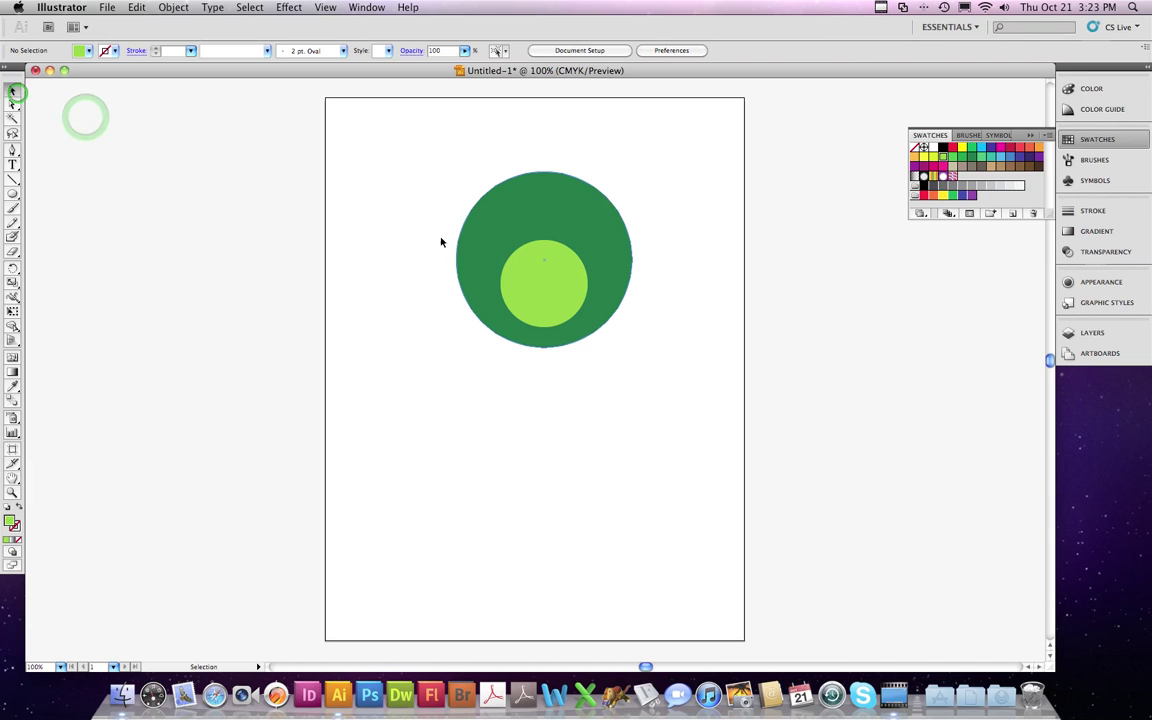
left_click_drag(442, 239, 599, 373)
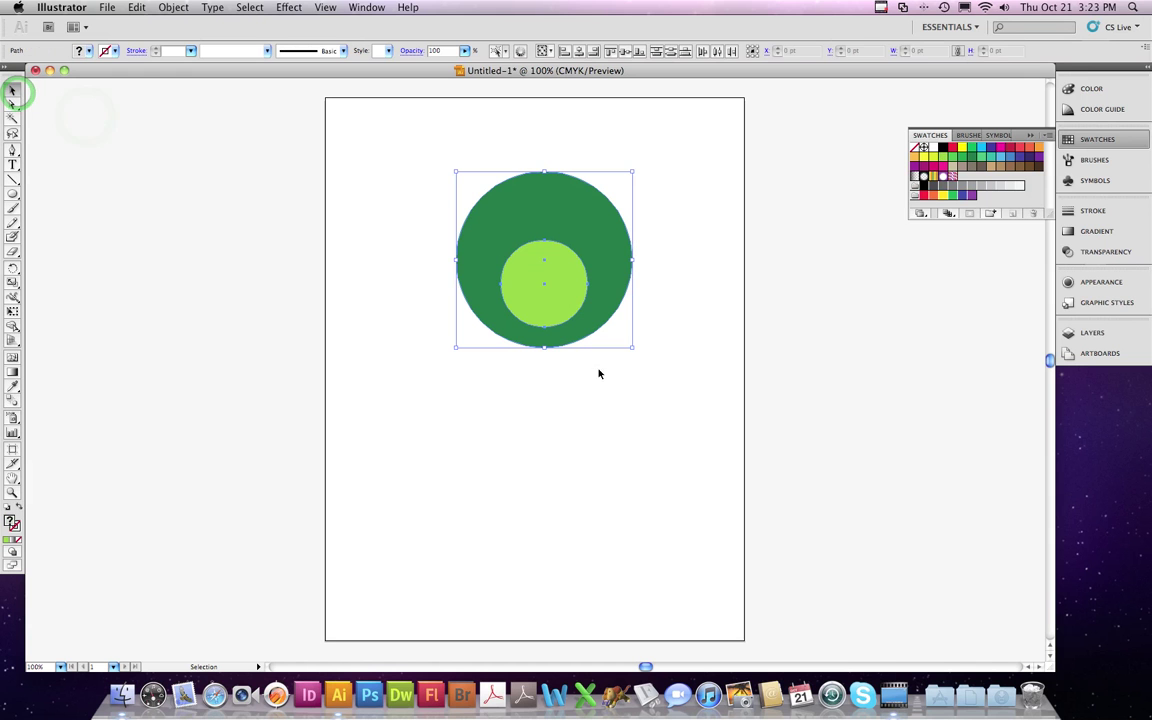
Step: Blend from the inner circle's centre to the outer circle's top anchor, then deselect
left_click(12, 401)
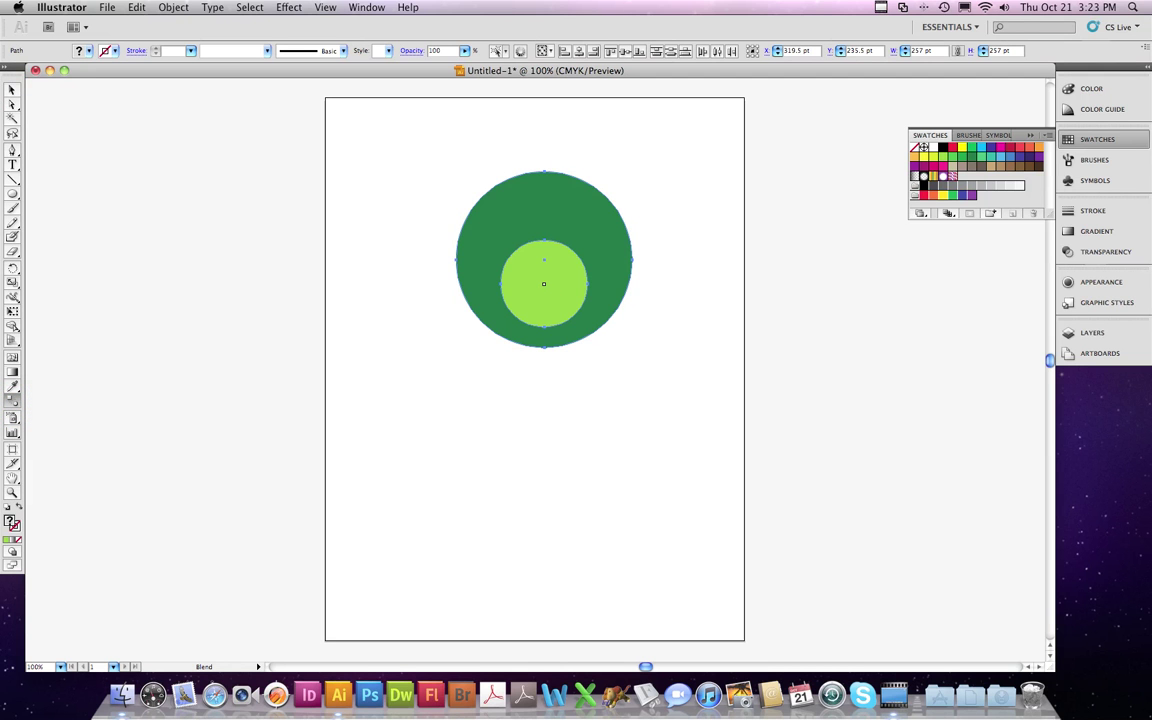
left_click(544, 284)
left_click(544, 172)
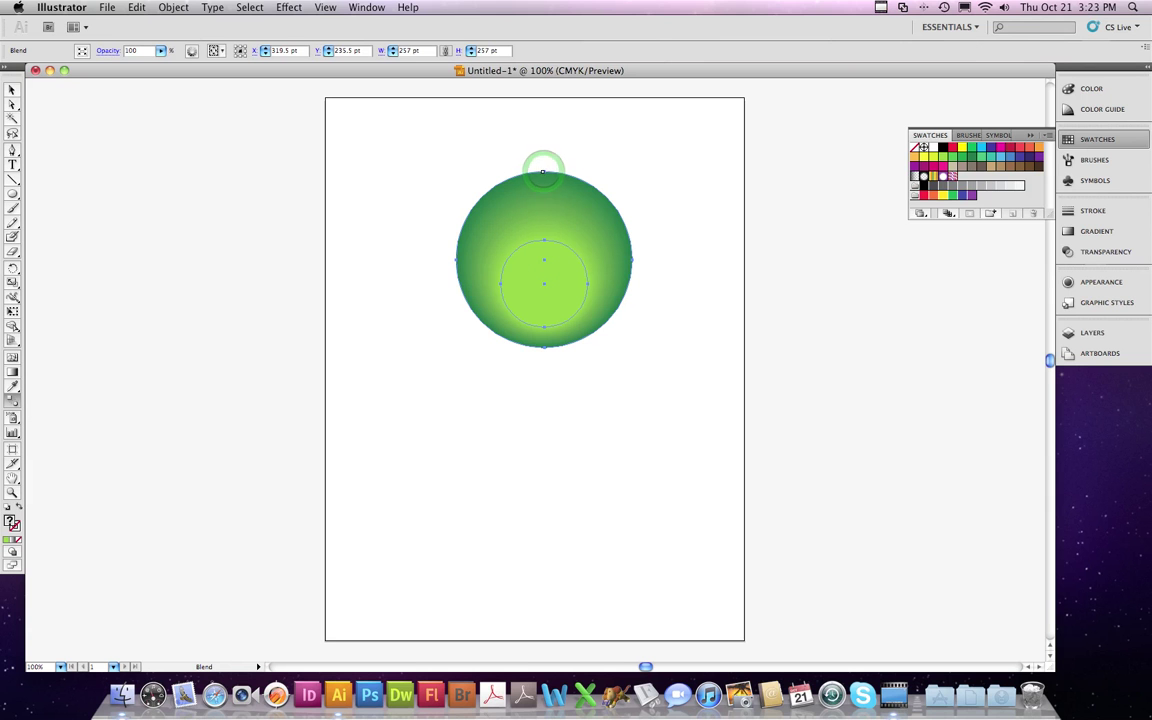
left_click(12, 91)
left_click(393, 181)
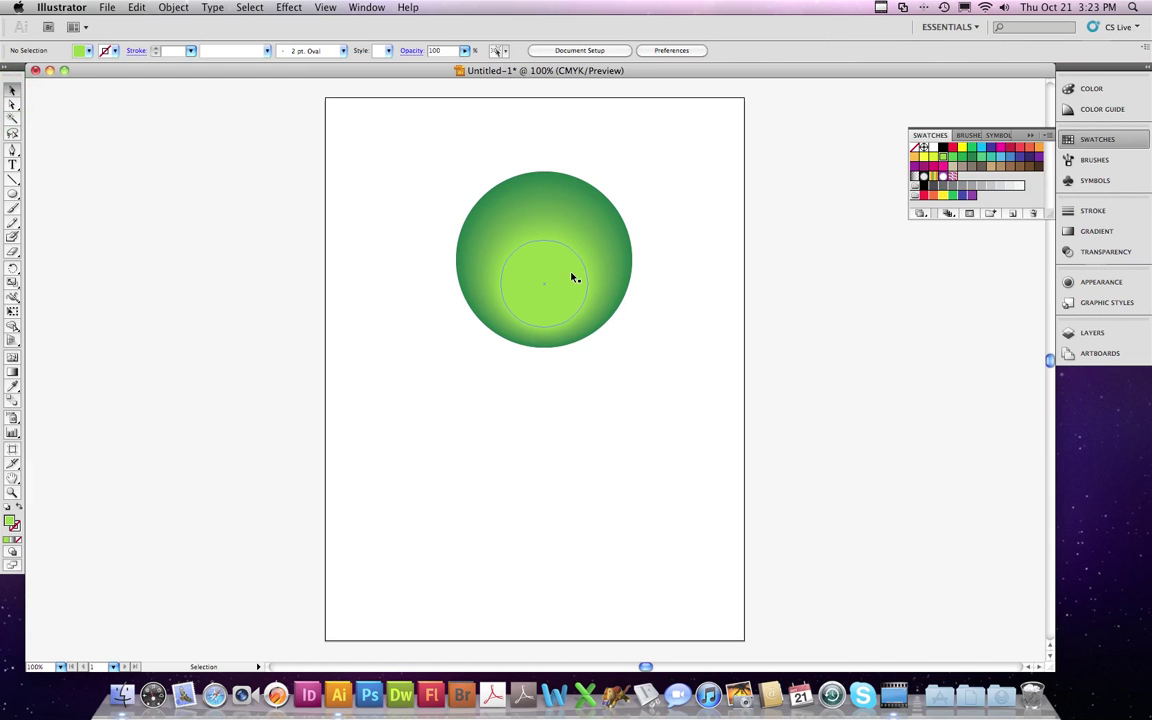
Step: Reposition the inner light-green circle within the blend toward the lower centre, then deselect
left_click(13, 105)
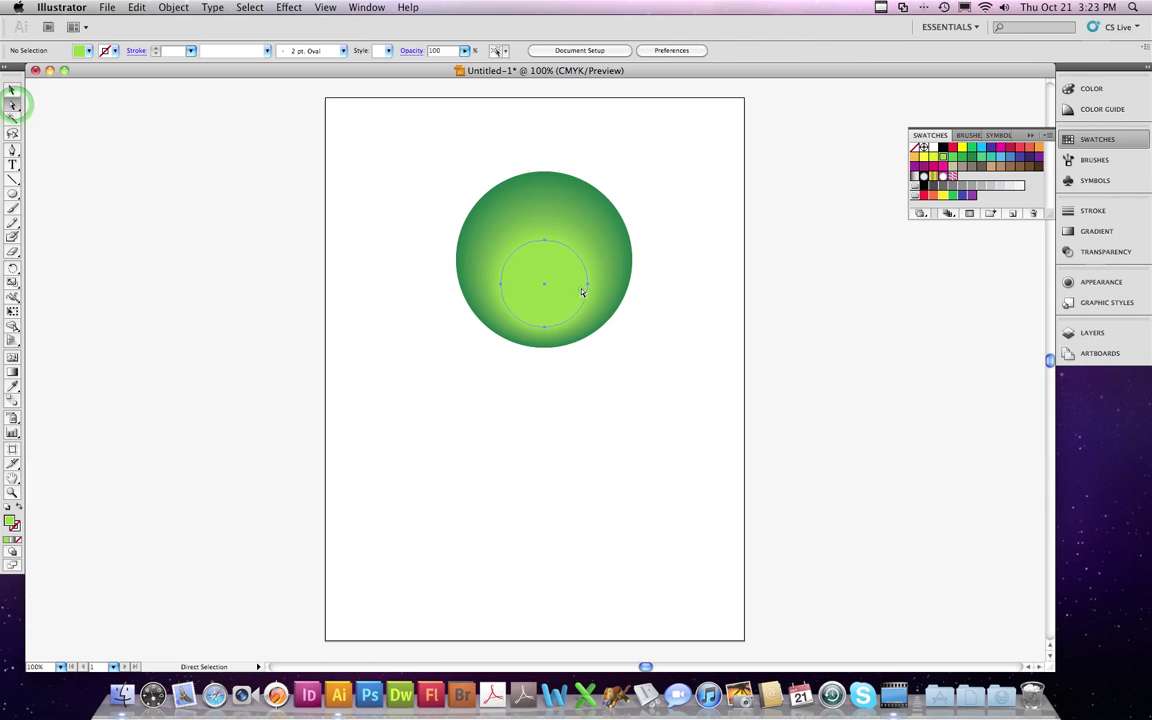
left_click(581, 290)
mouse_move(559, 303)
left_mouse_down()
mouse_move(684, 384)
mouse_move(559, 285)
left_mouse_up()
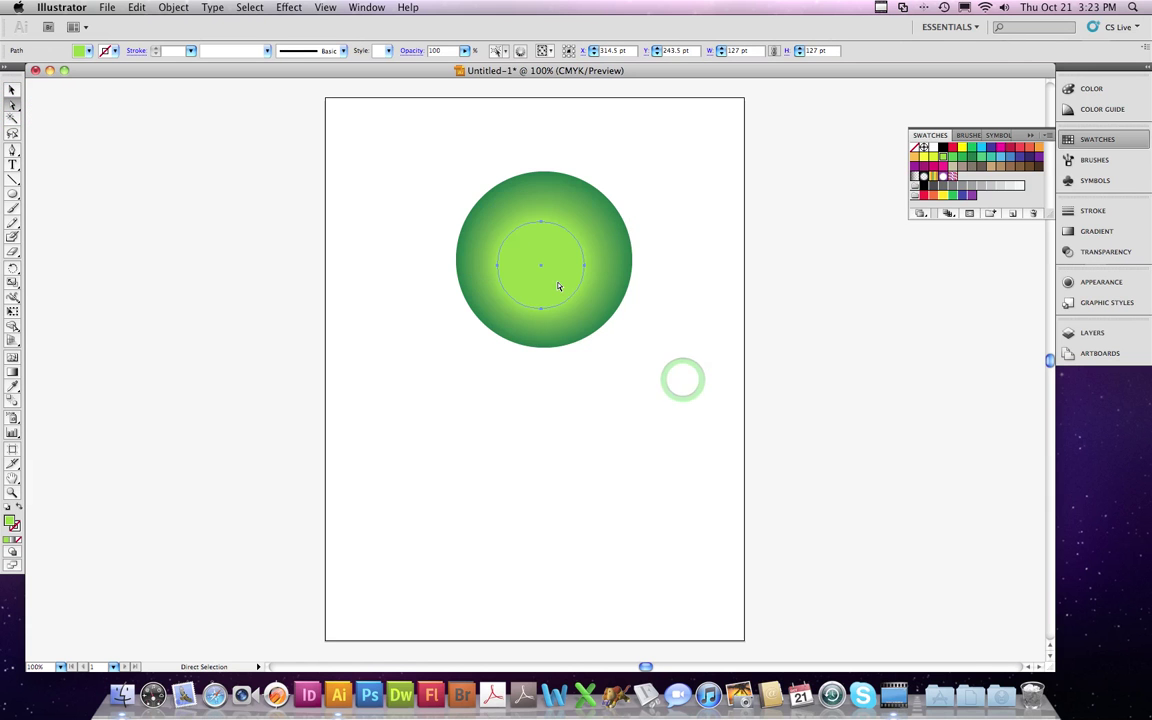
key("super+z")
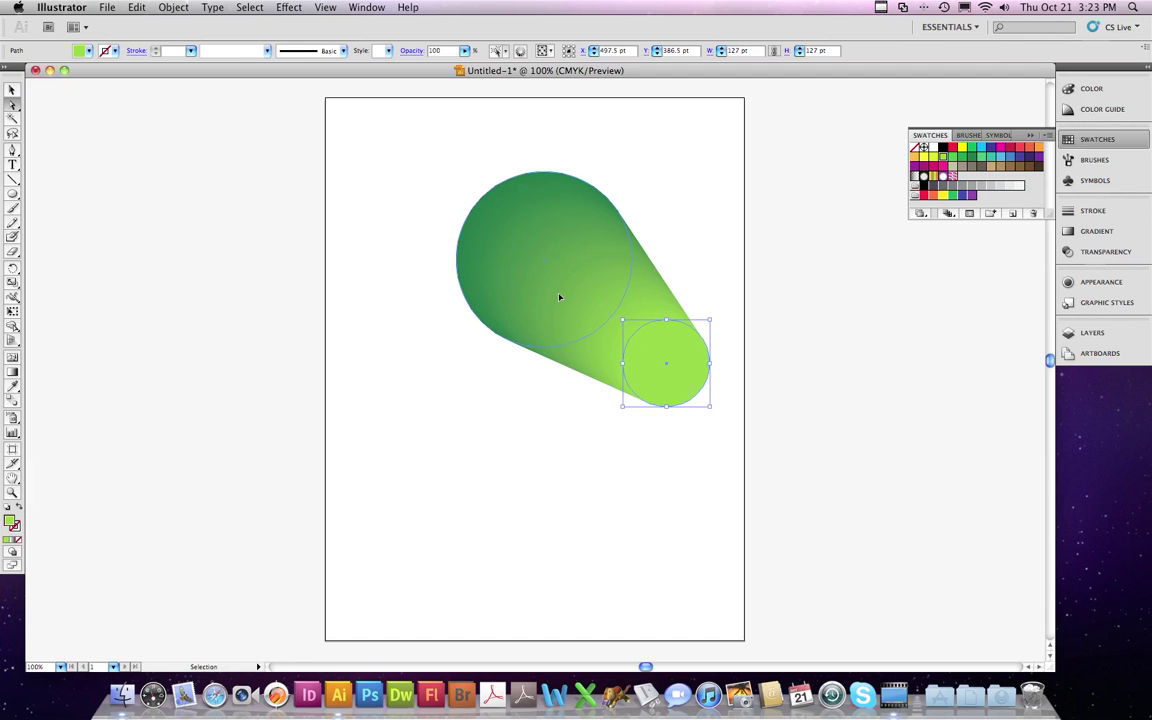
key("super+shift+z")
left_click(12, 92)
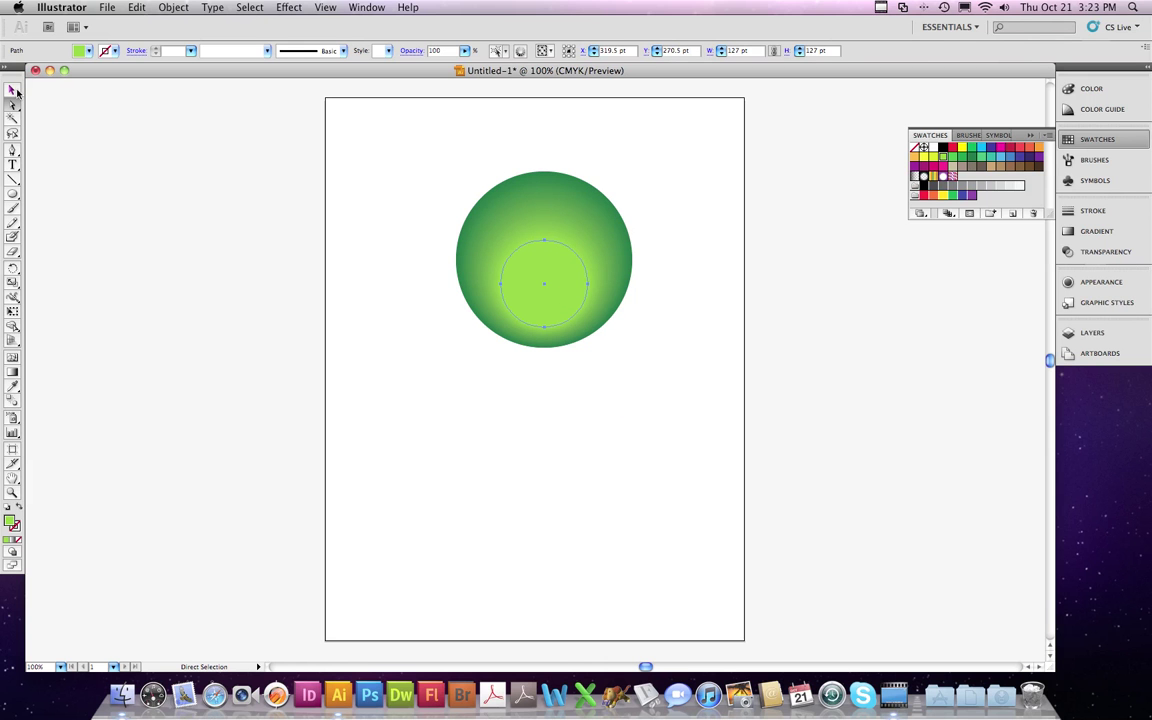
left_click(12, 90)
left_click(352, 169)
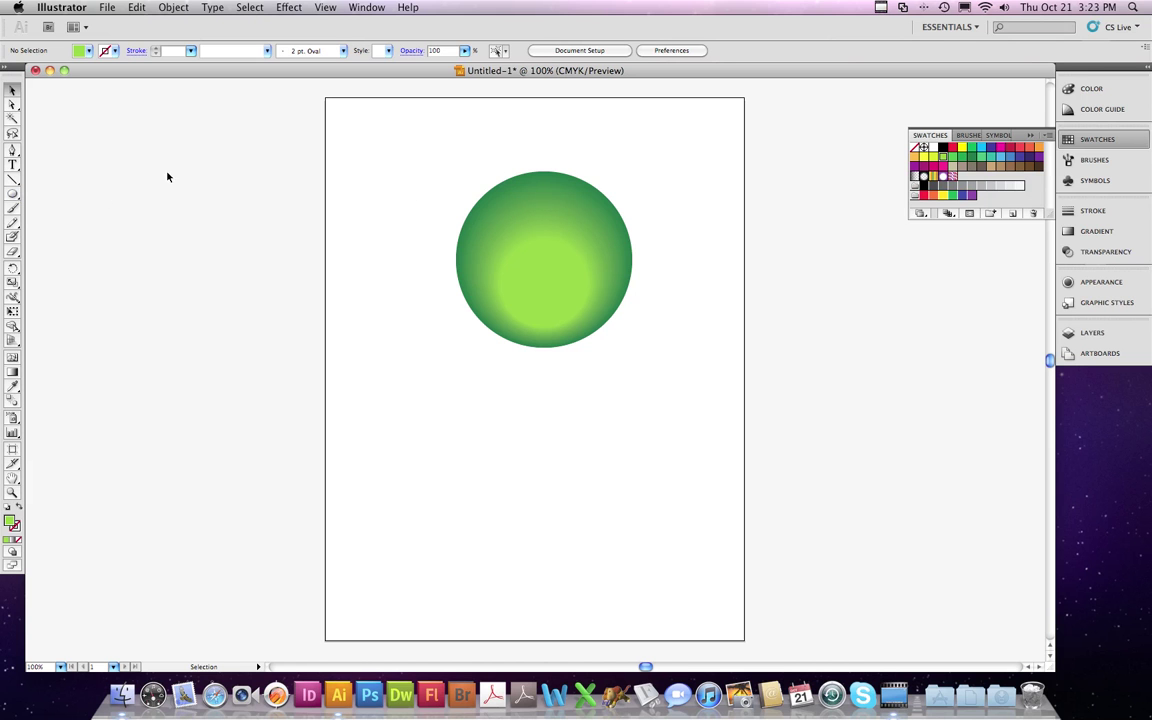
Step: Draw a 189 pt circle left of the green orb, nudge it up-left, and fill it black
left_click(12, 193)
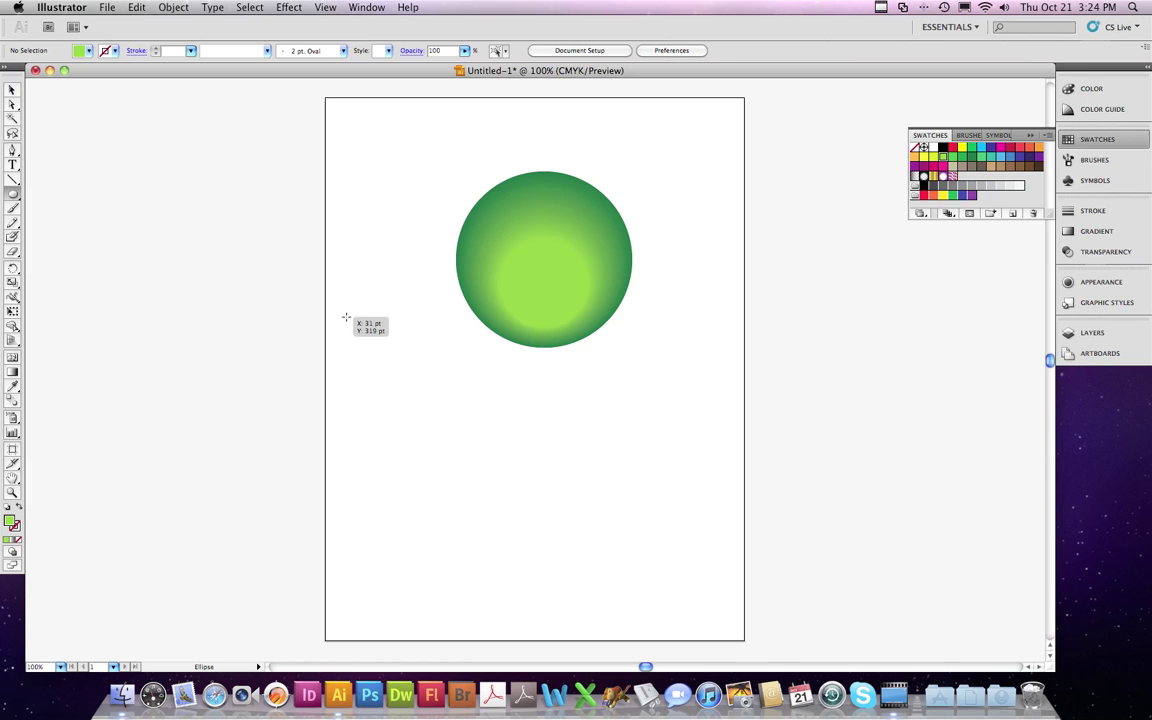
left_click_drag(346, 317, 476, 446)
key("v")
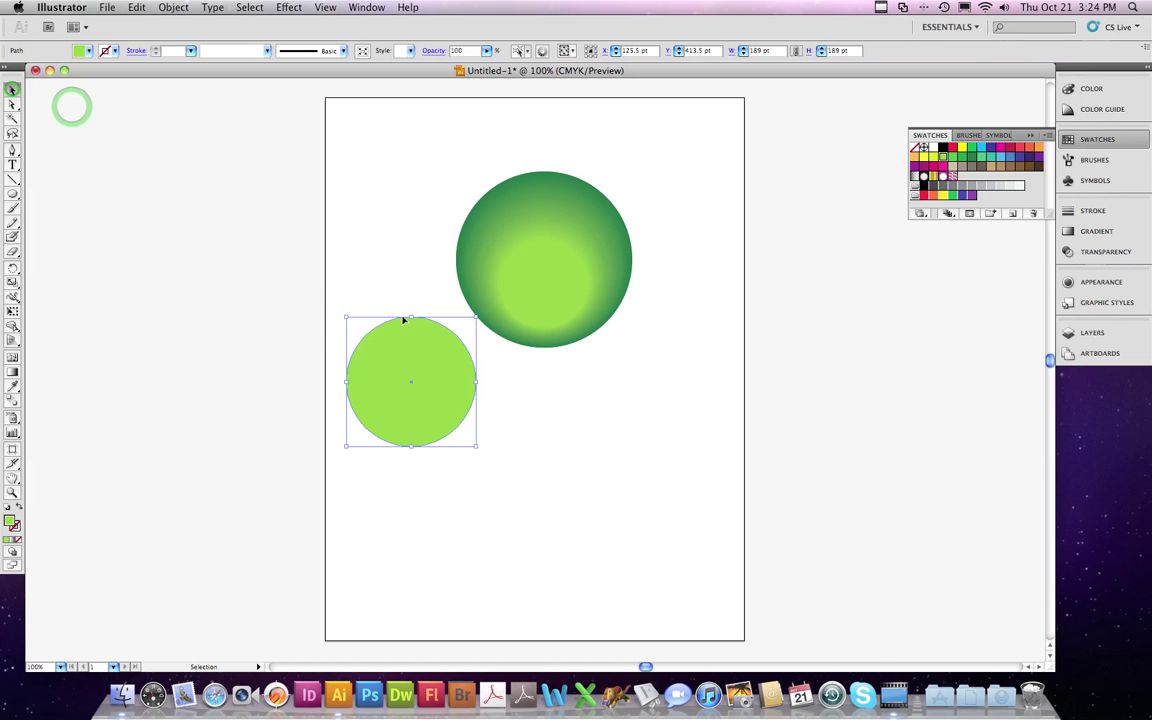
left_click_drag(434, 353, 385, 328)
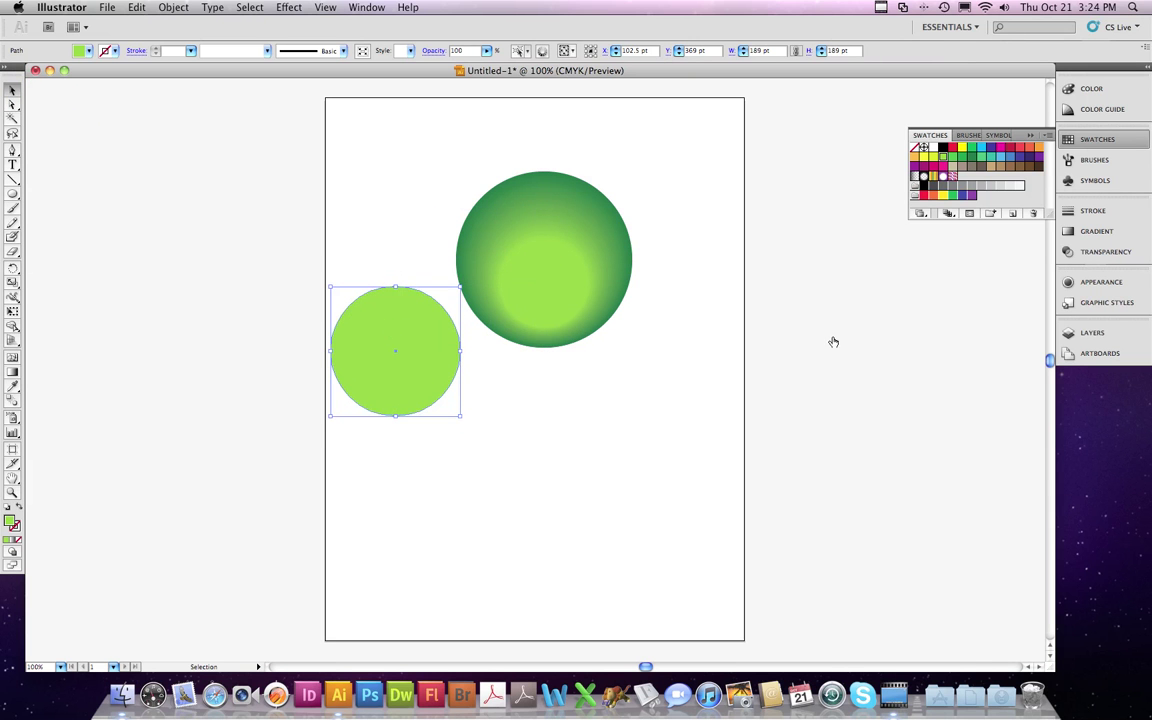
left_click(942, 147)
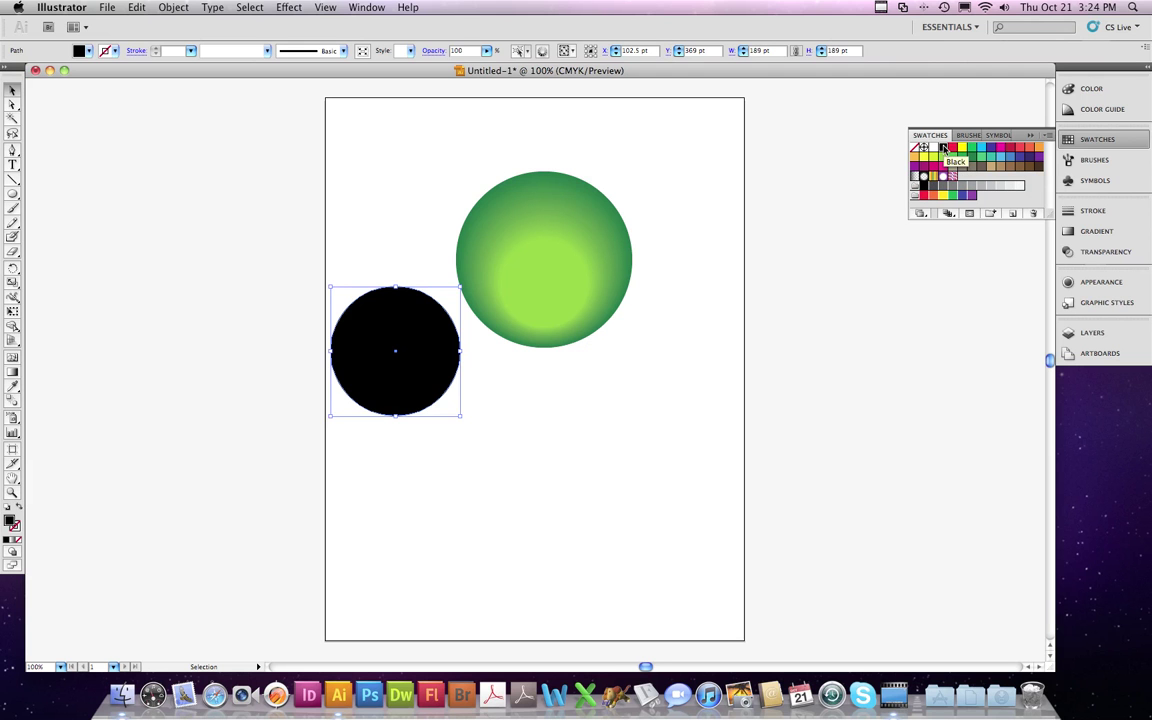
Step: Create a new swatch with cyan, magenta, yellow and black all at 100%
left_click(1013, 213)
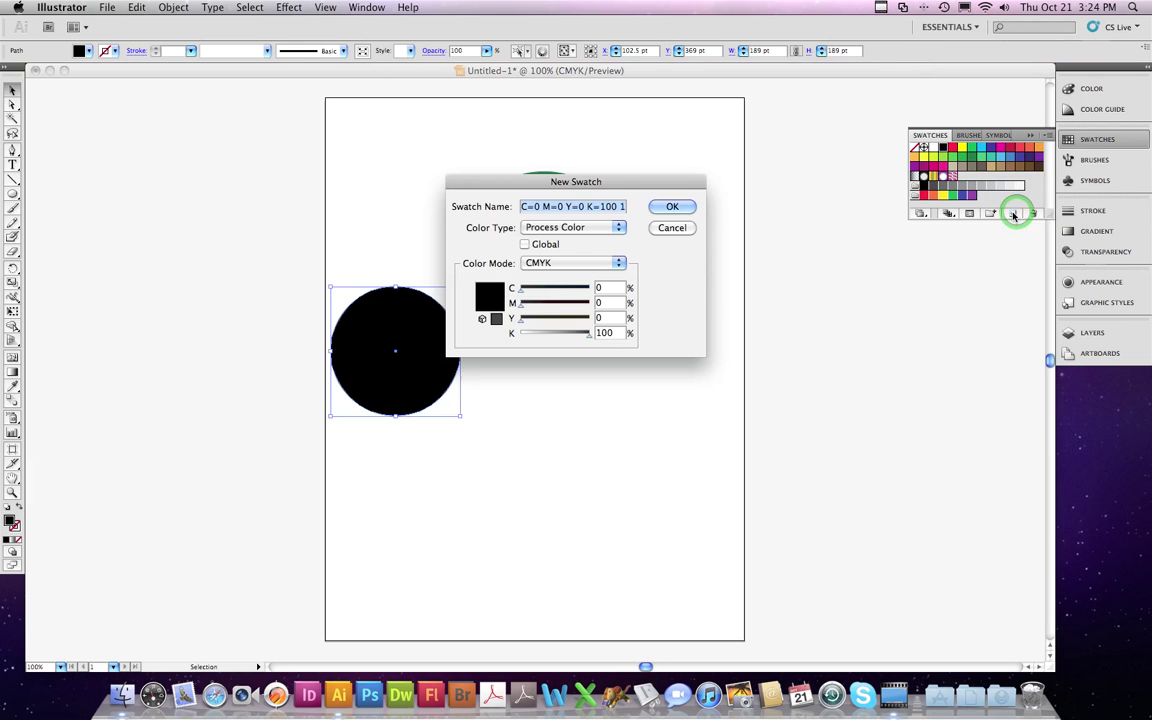
left_click(606, 288)
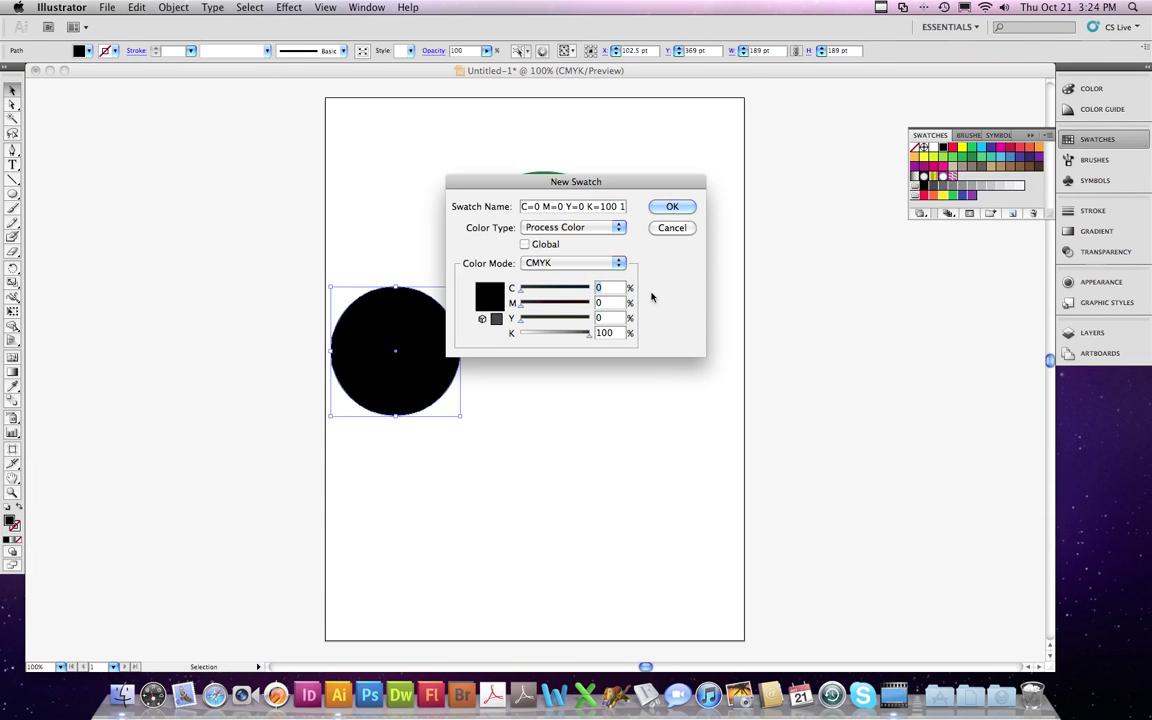
type("100")
key("Tab")
type("100")
key("Tab")
type("100")
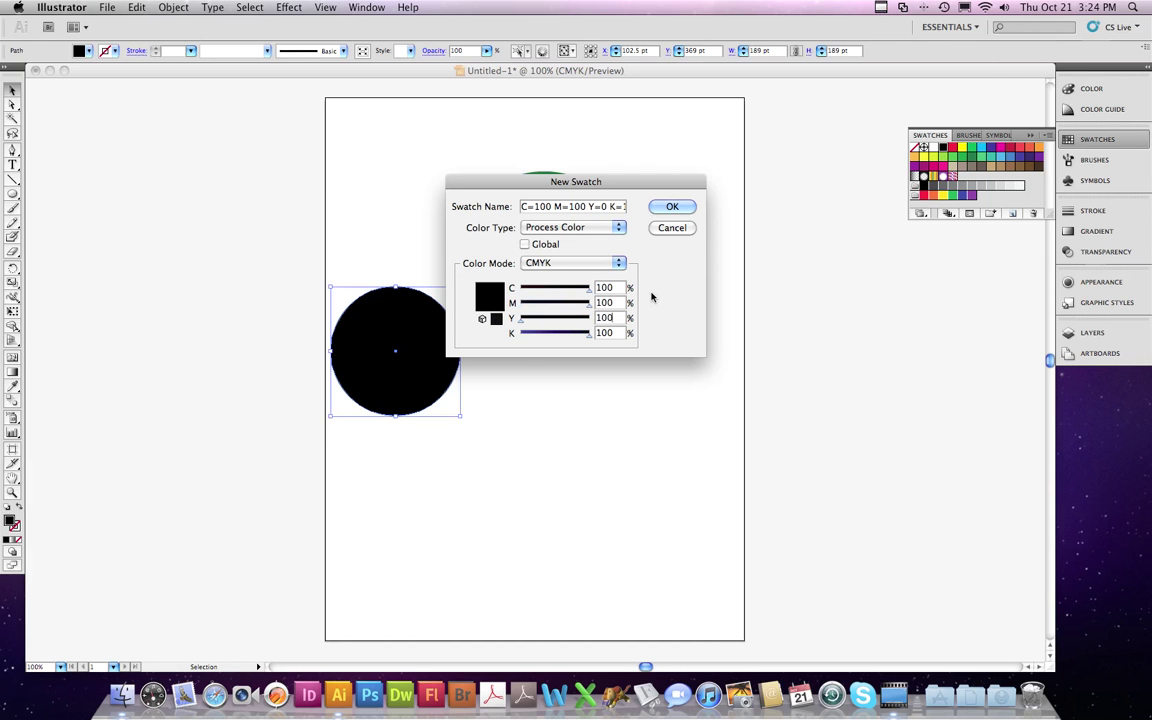
left_click(672, 206)
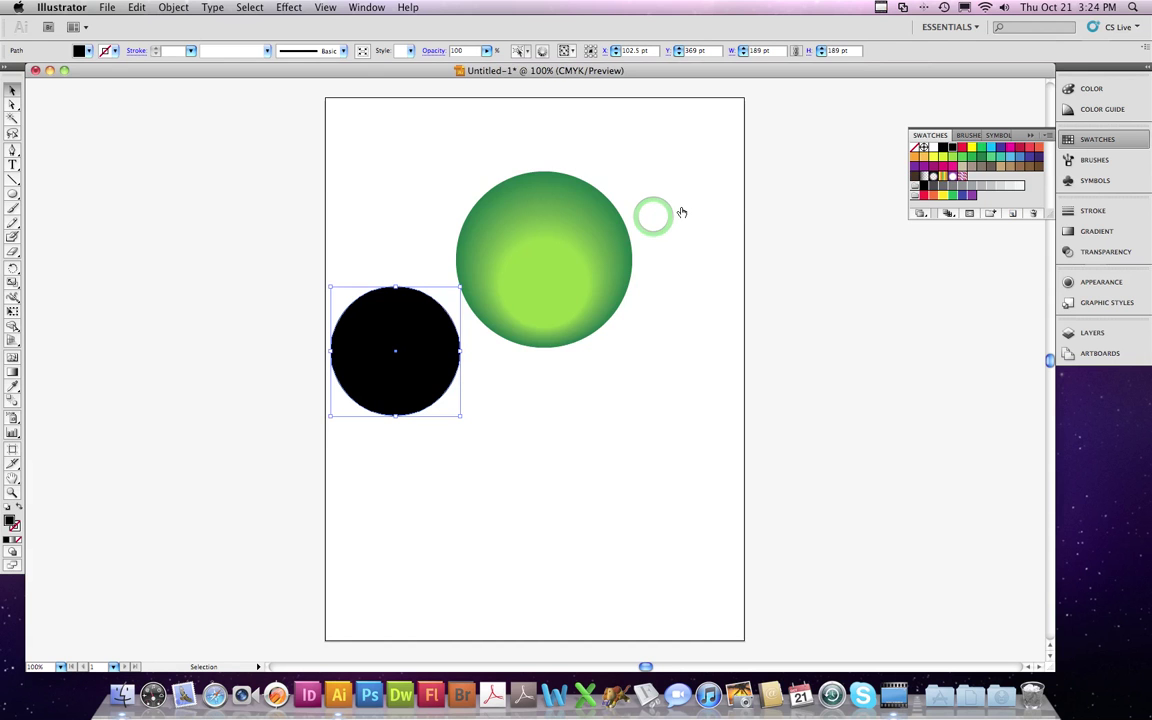
Step: Rename the new rich-black swatch to 'All Black'
left_click(925, 176)
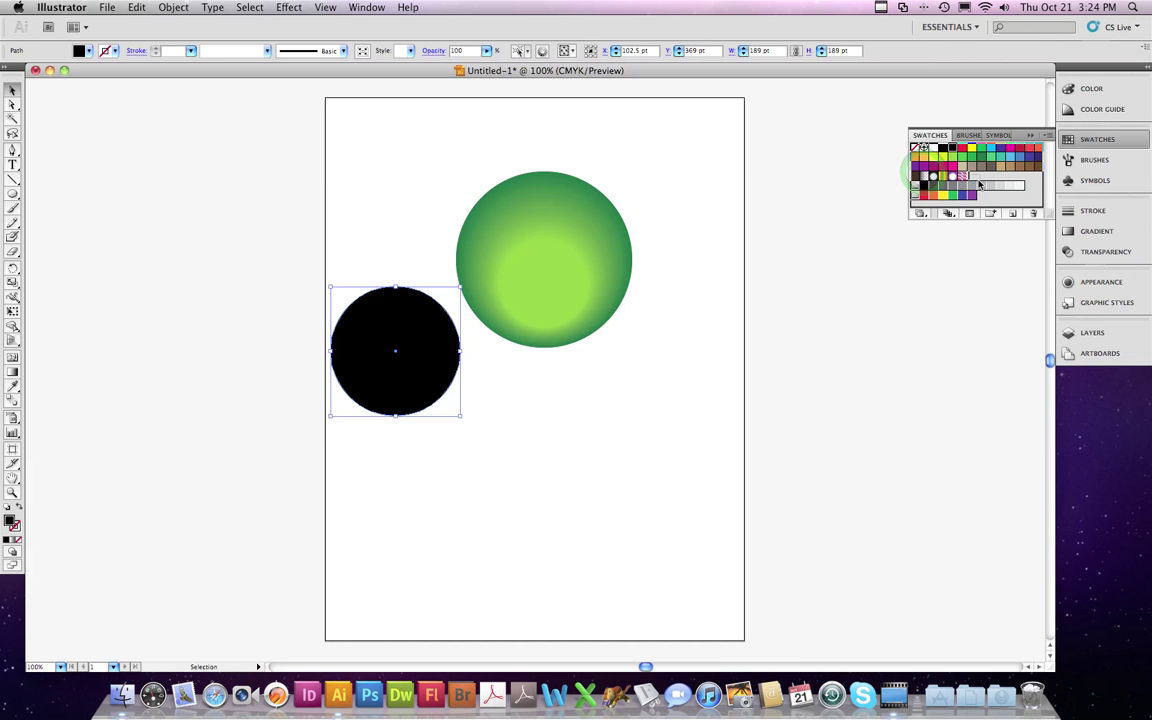
left_click(962, 178)
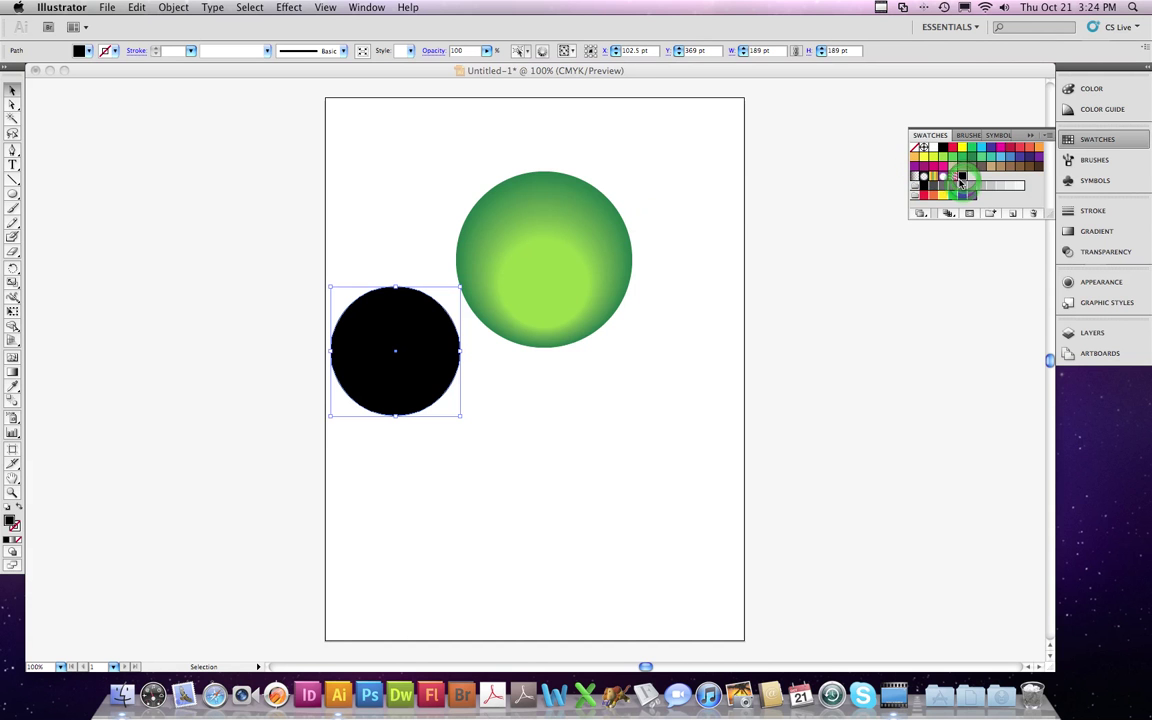
double_click(962, 178)
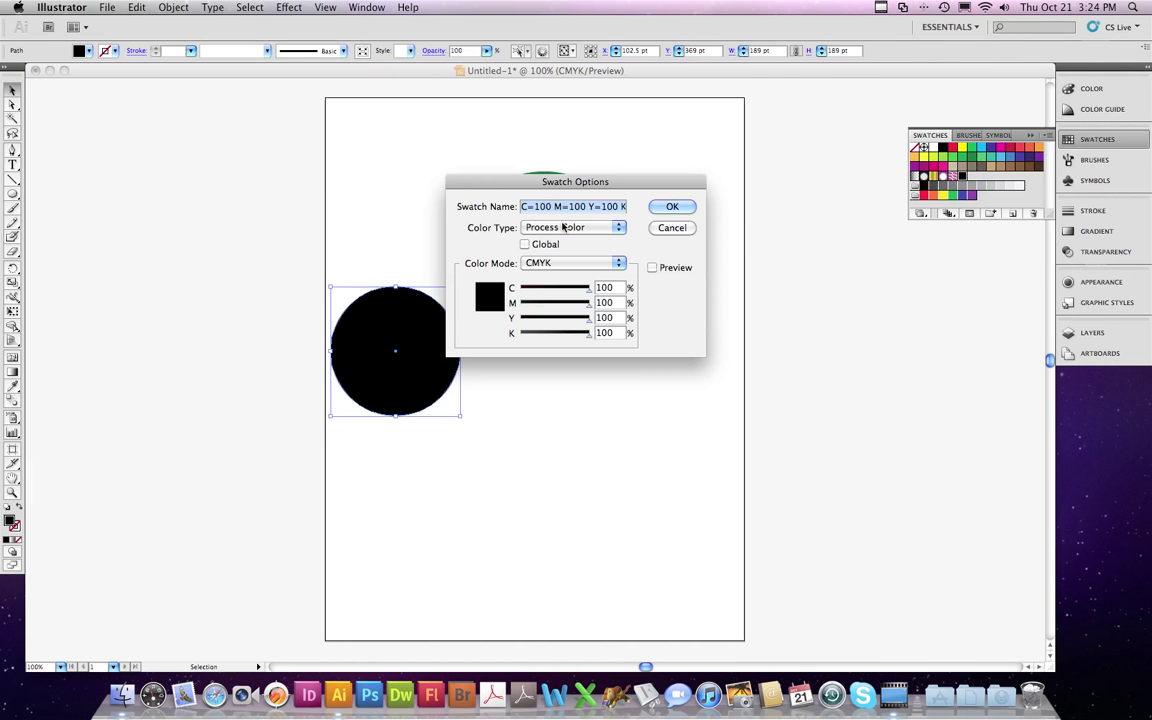
type("A")
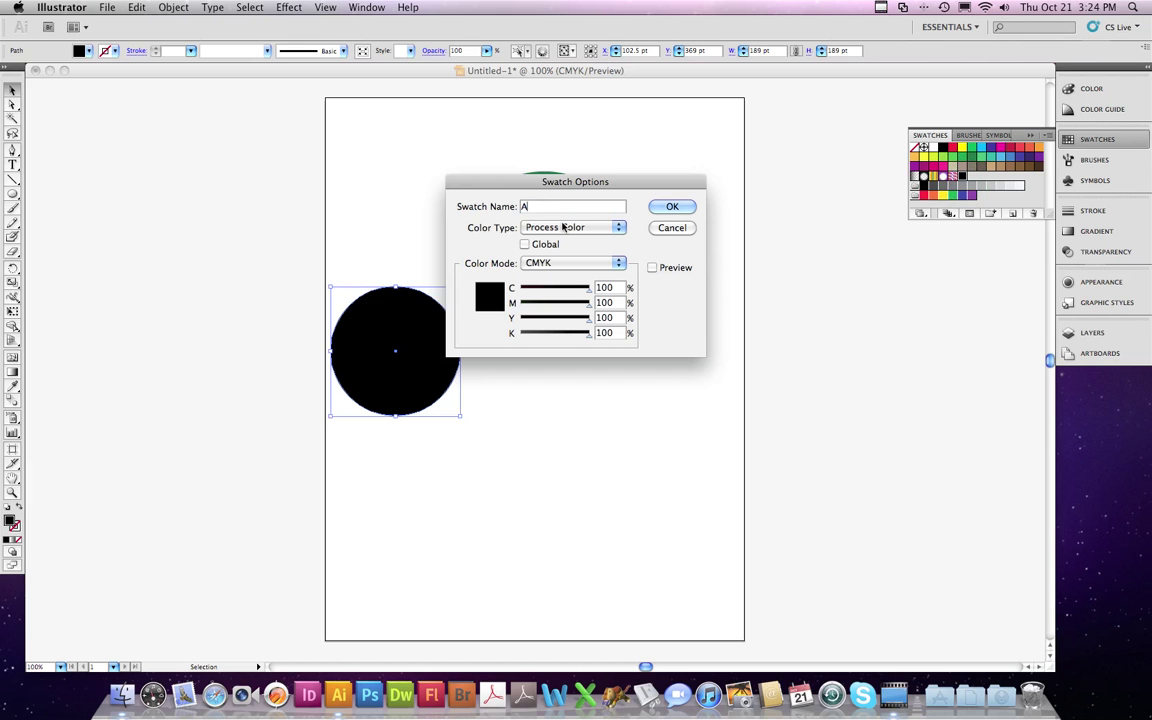
type("ll Black")
key("Return")
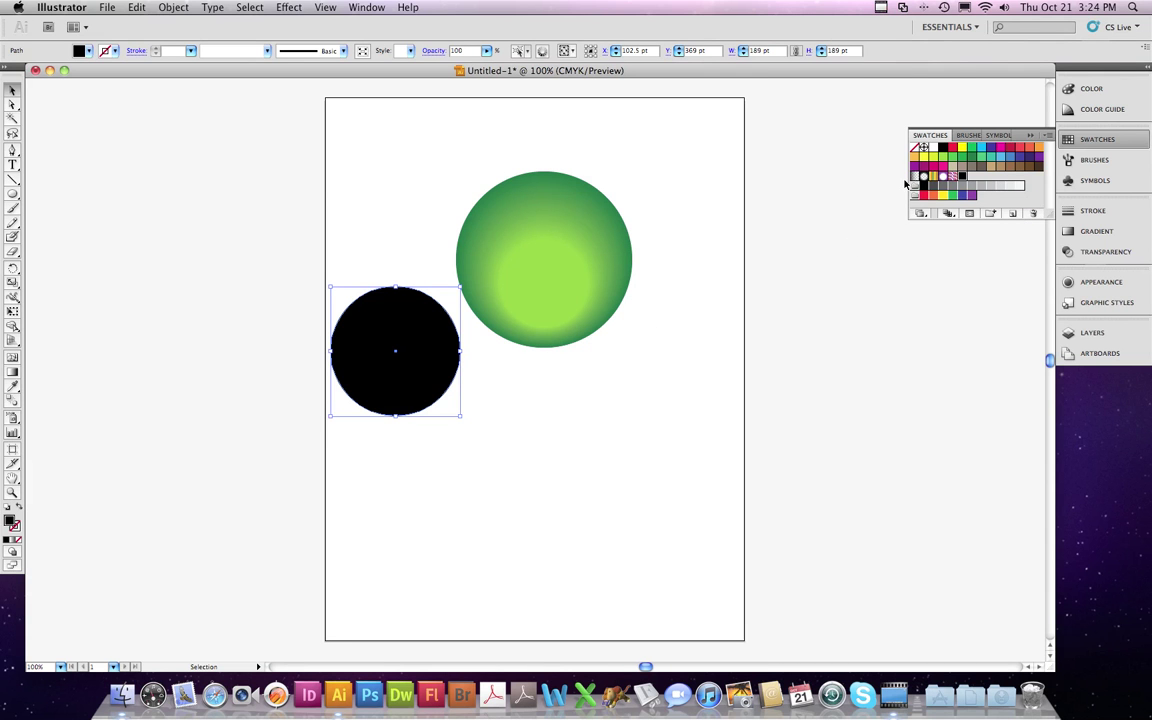
Step: Give the black circle a linear gradient fill at a -90° angle
left_click(1095, 160)
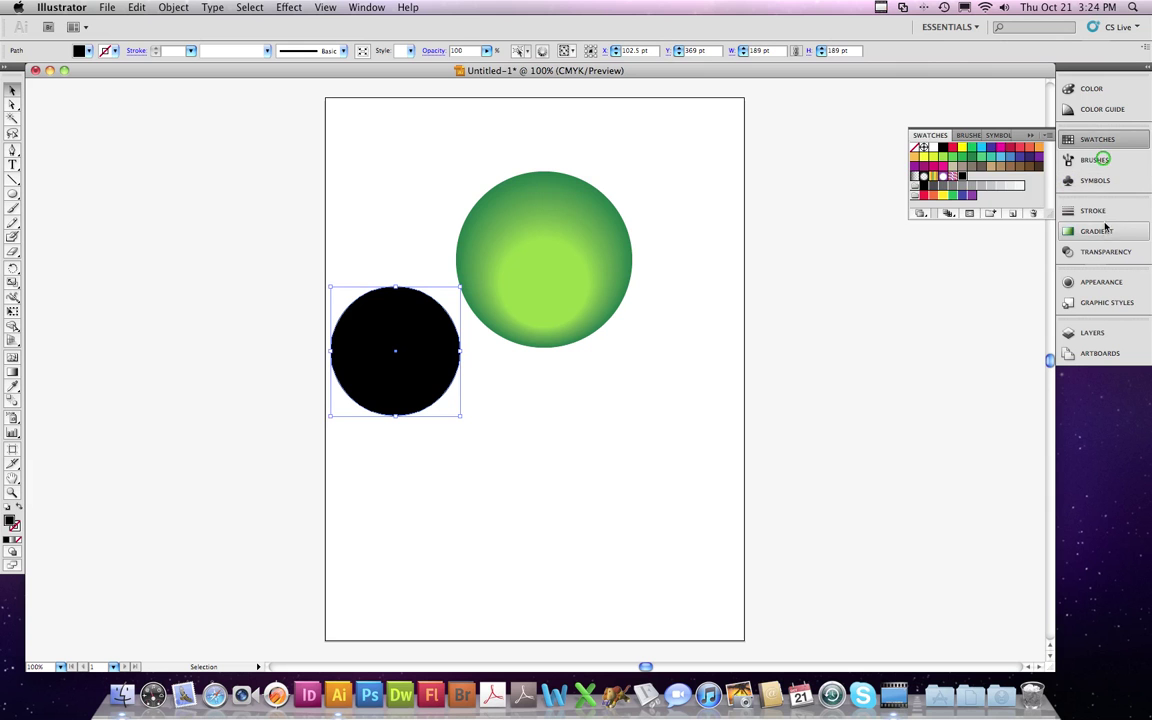
left_click(1097, 231)
left_click(967, 256)
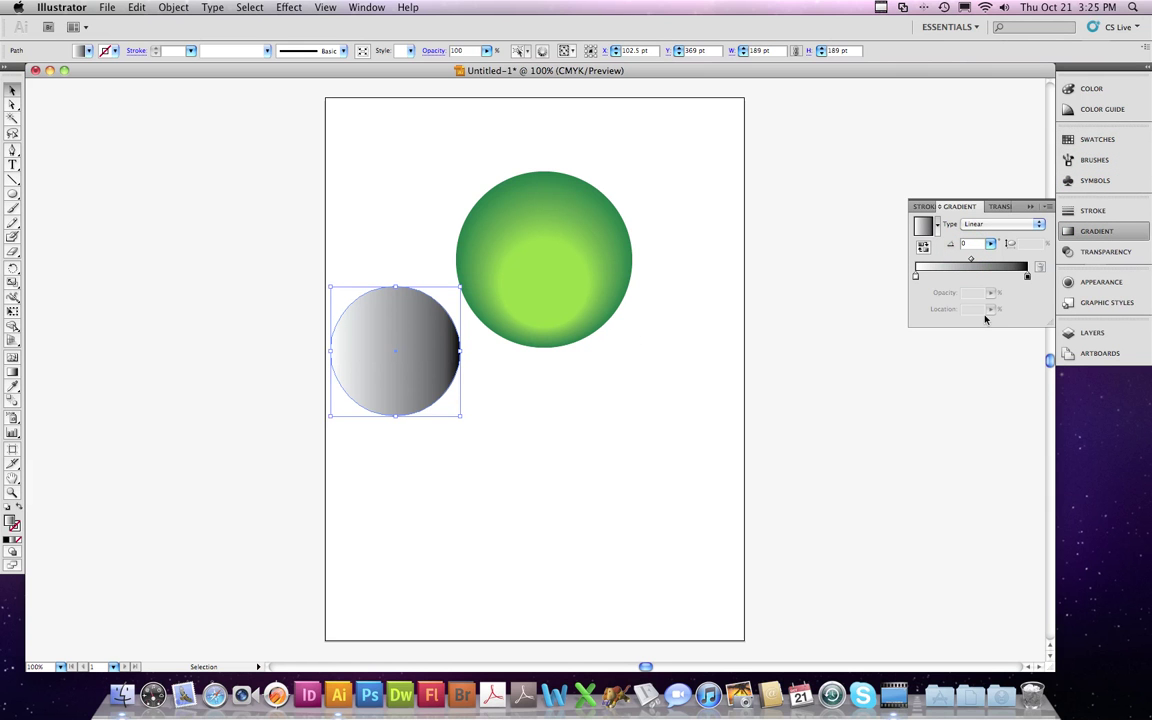
left_click(988, 250)
type("-90")
key("Return")
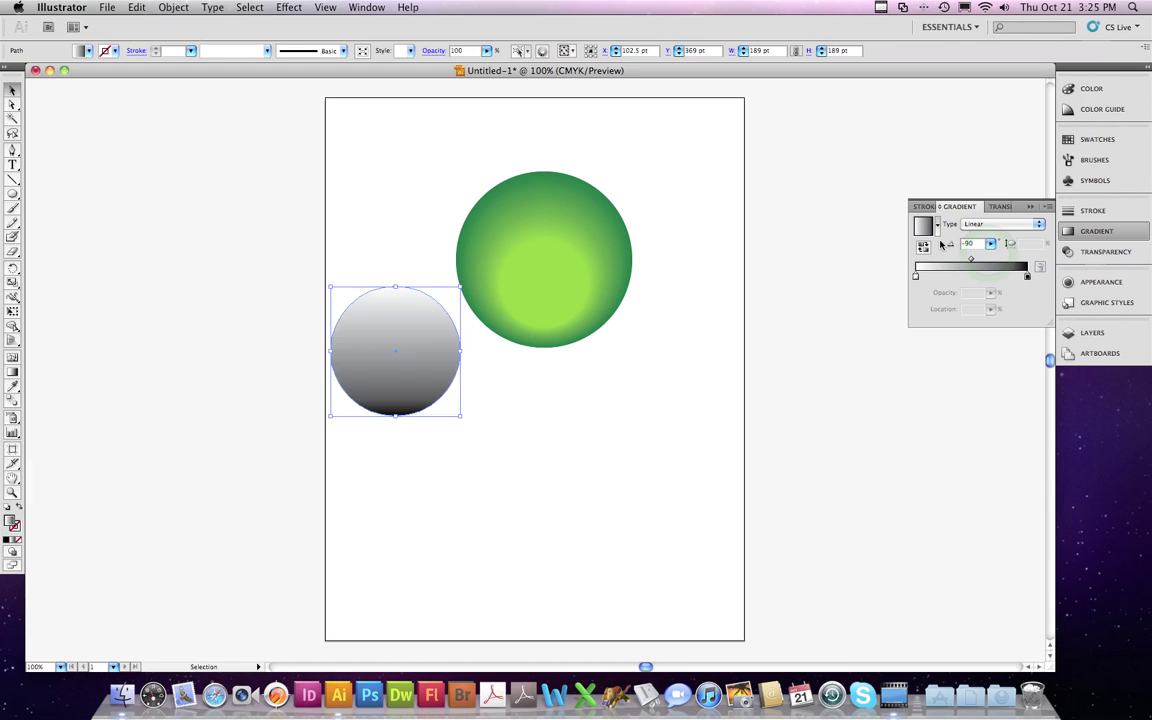
Step: Set the gradient's end stop colour to the All Black swatch
double_click(1028, 277)
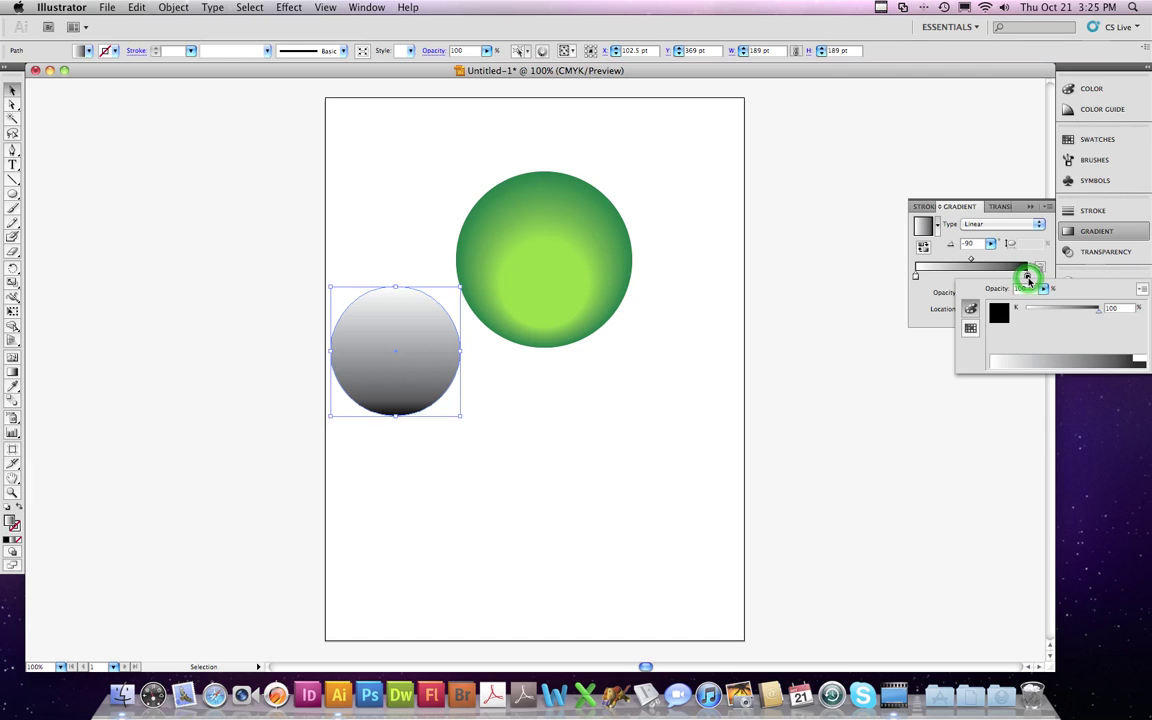
left_click(970, 328)
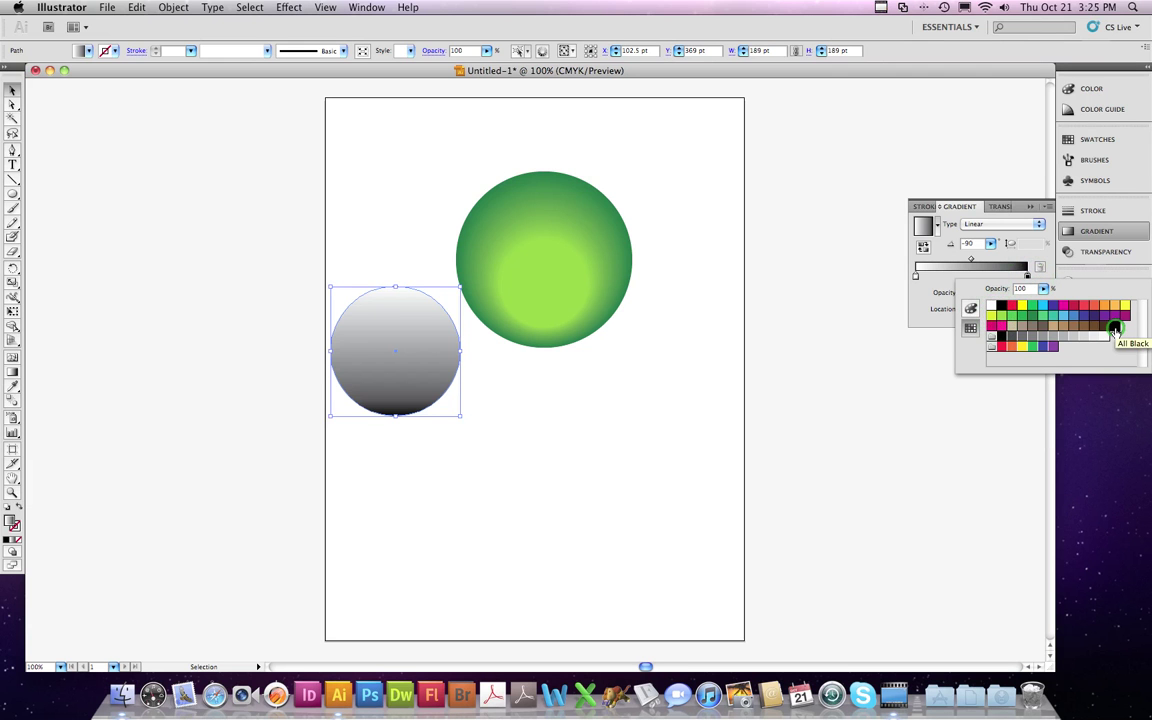
left_click(1115, 329)
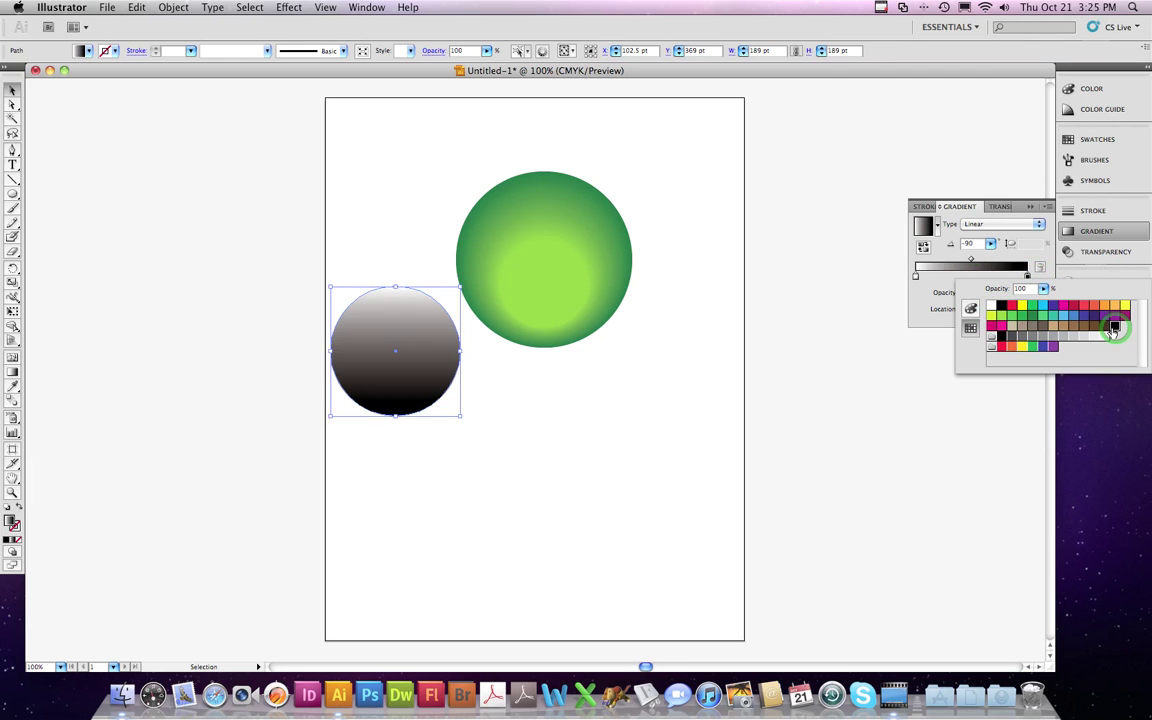
left_click(938, 289)
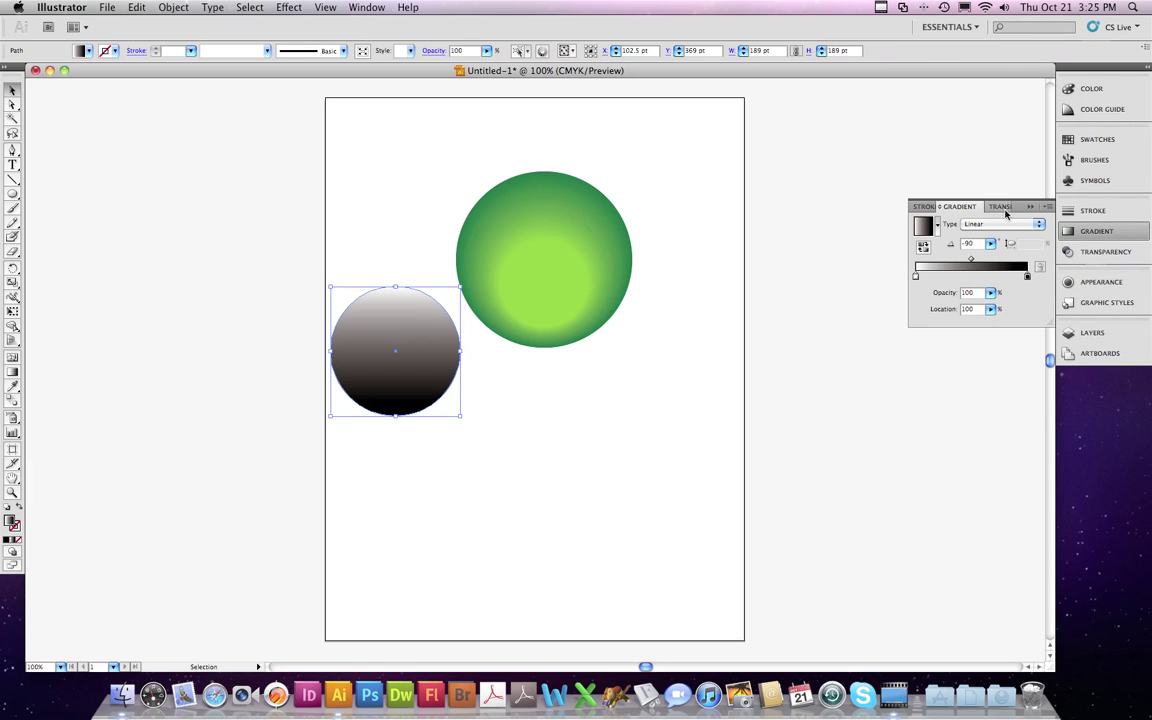
left_click(1073, 254)
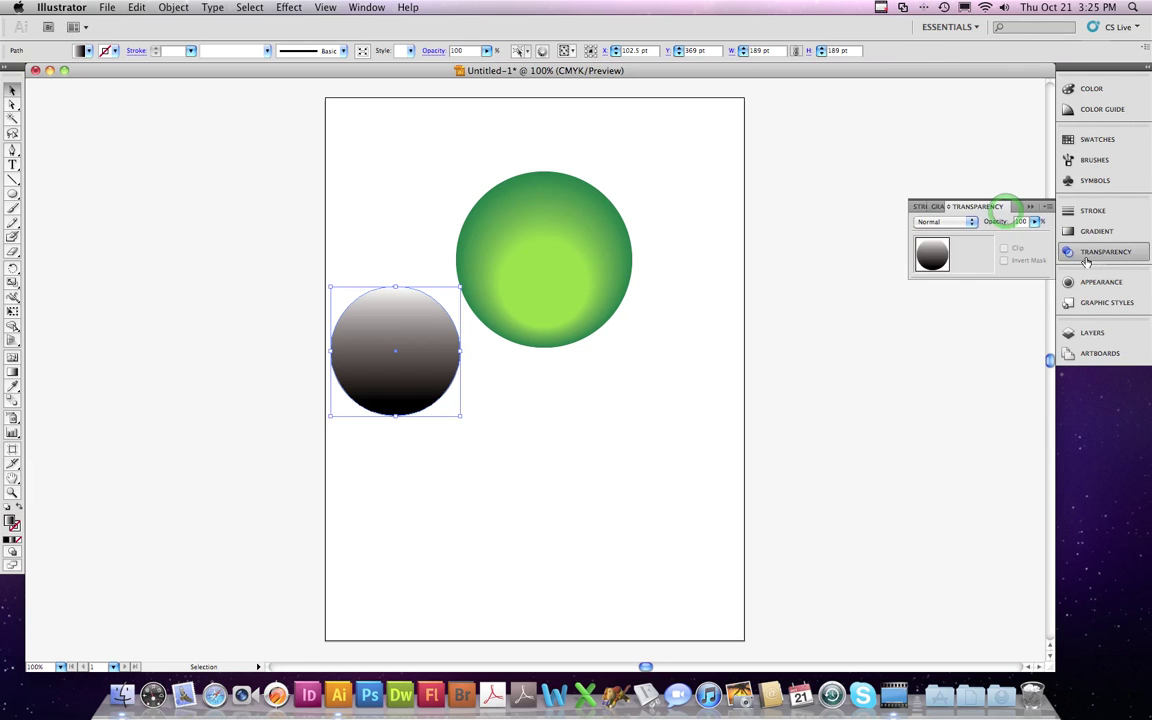
Step: Set the gradient circle to Screen, enlarge it to 202 pt, and centre it atop the green orb
left_click(940, 224)
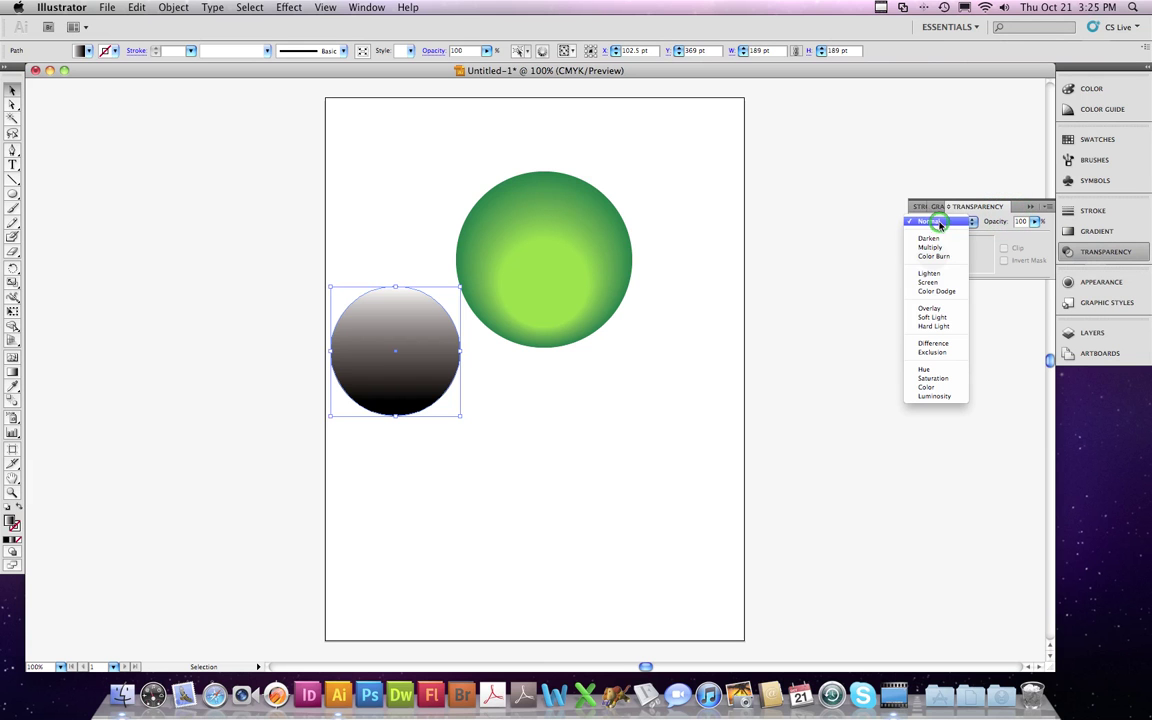
left_click(930, 282)
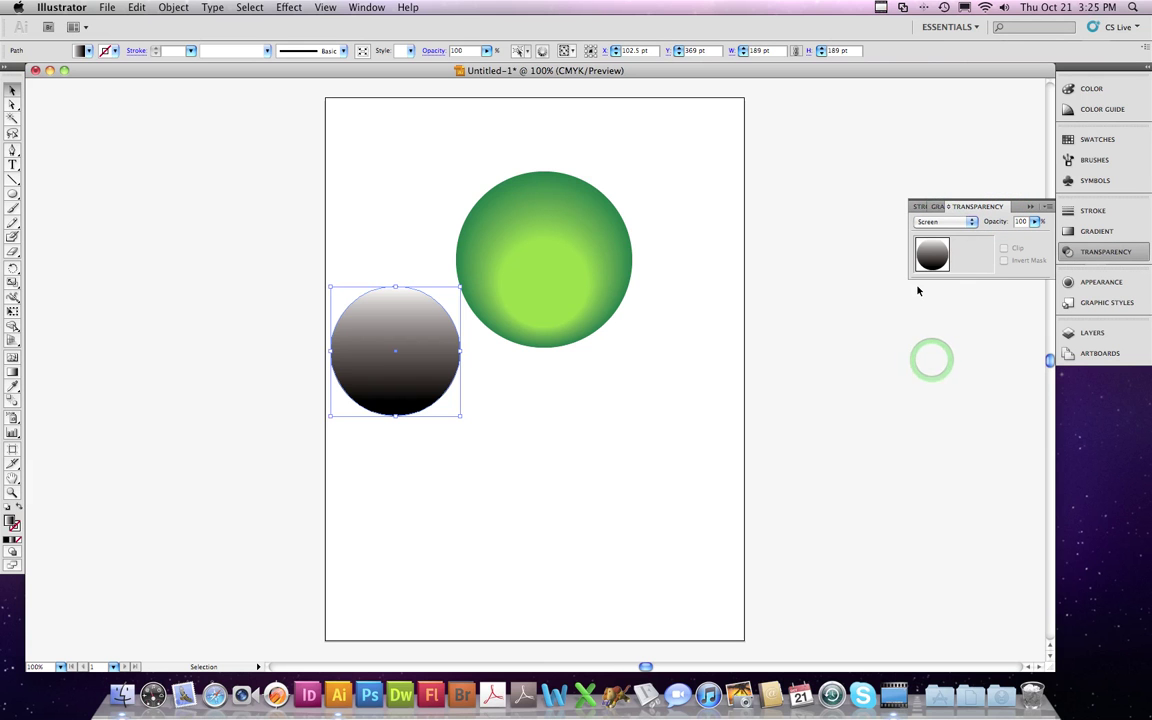
left_click_drag(426, 326, 570, 218)
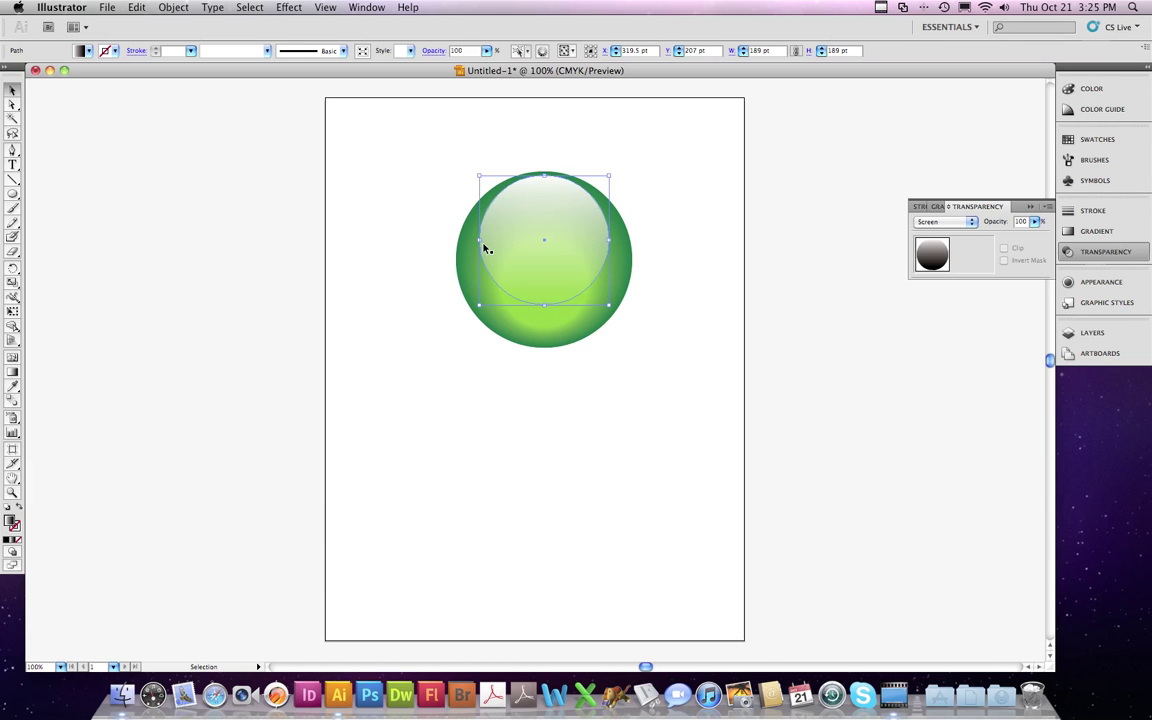
left_click_drag(479, 304, 469, 314)
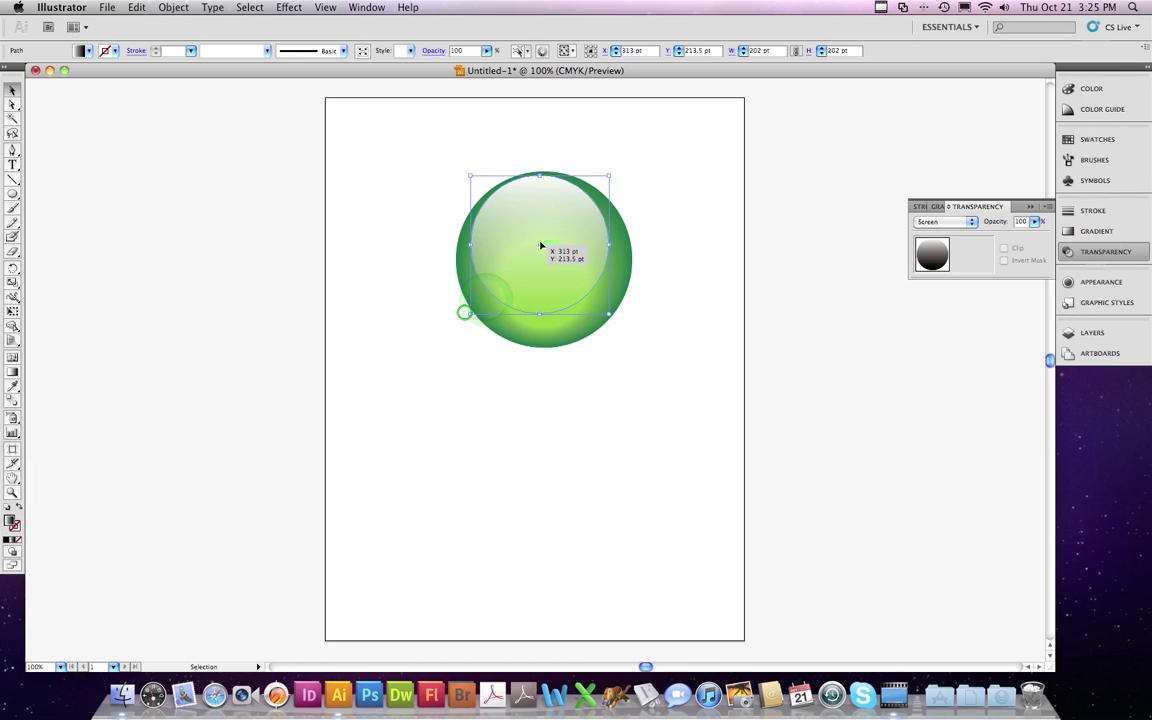
mouse_move(540, 245)
left_mouse_down()
mouse_move(561, 230)
mouse_move(562, 250)
left_mouse_up()
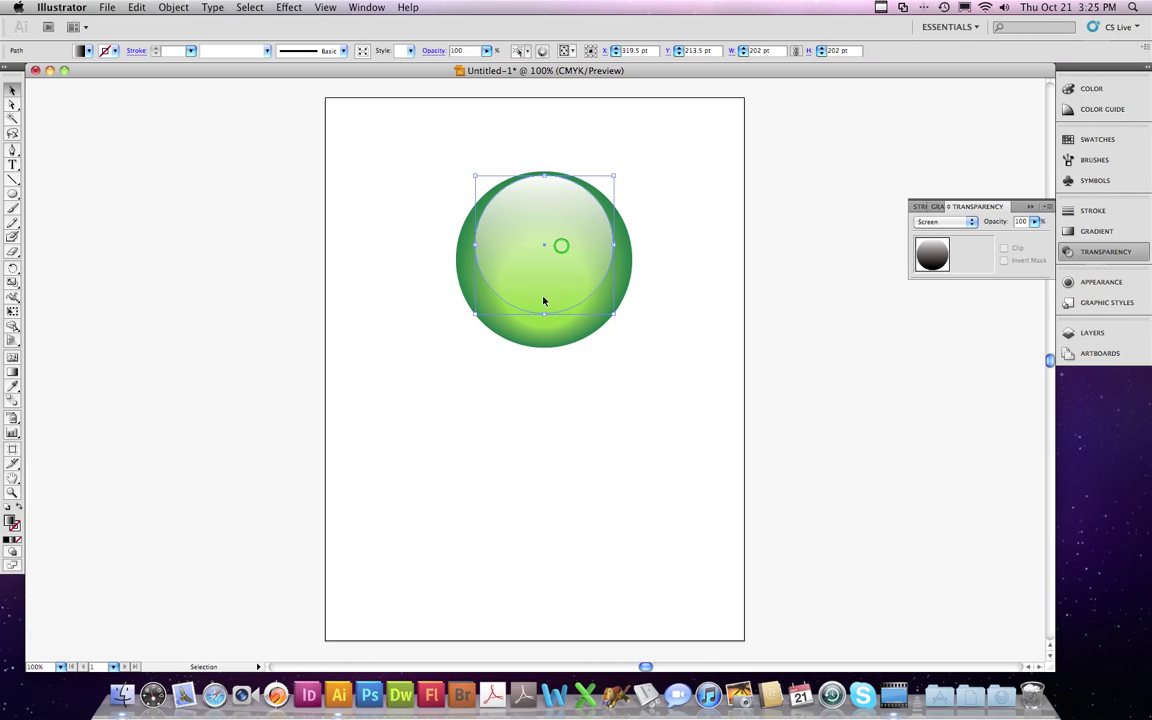
left_click(663, 309)
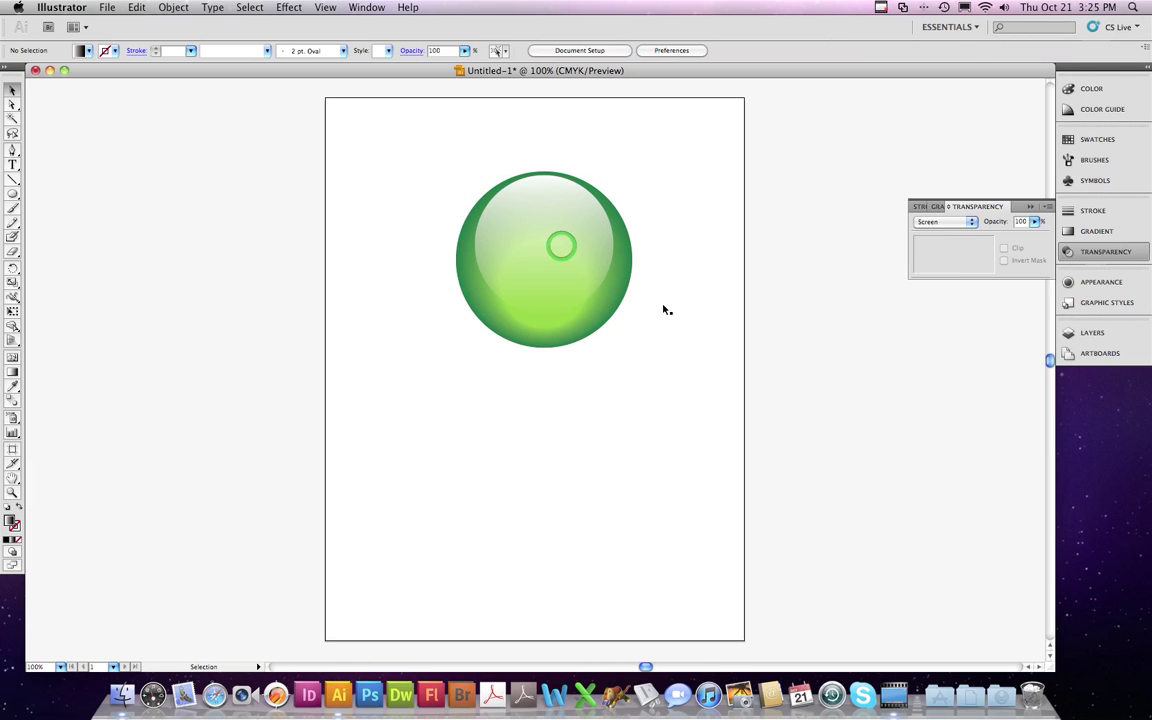
left_click(551, 224)
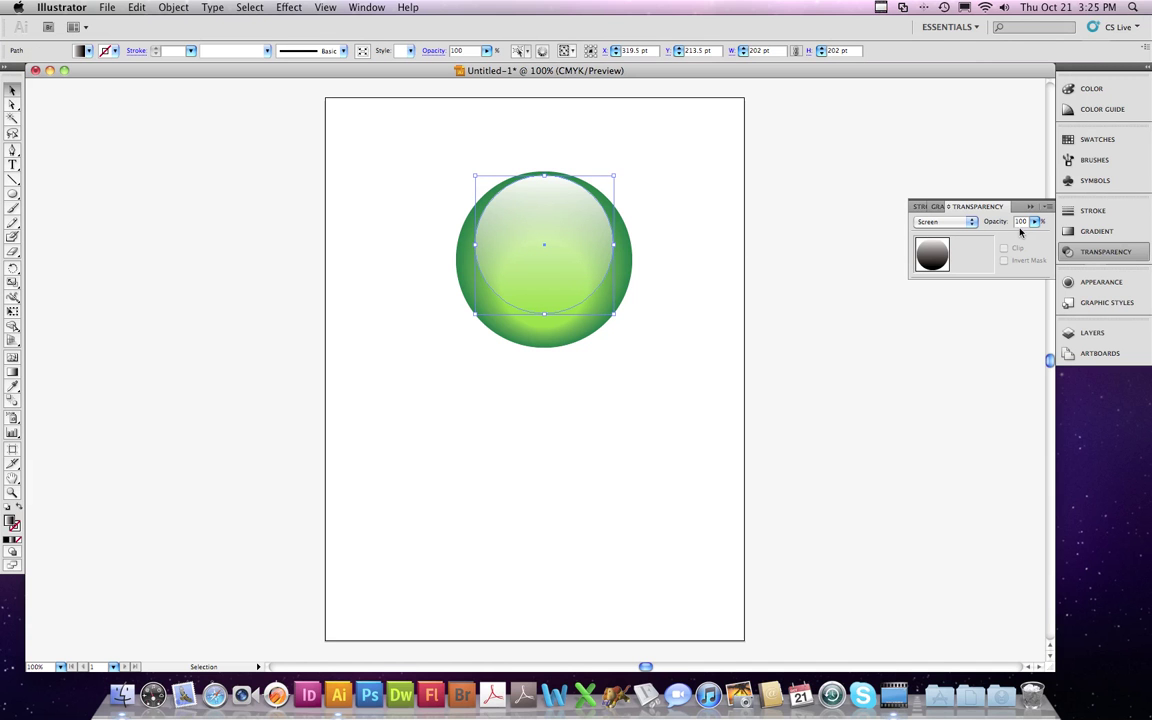
left_click_drag(1033, 225, 977, 237)
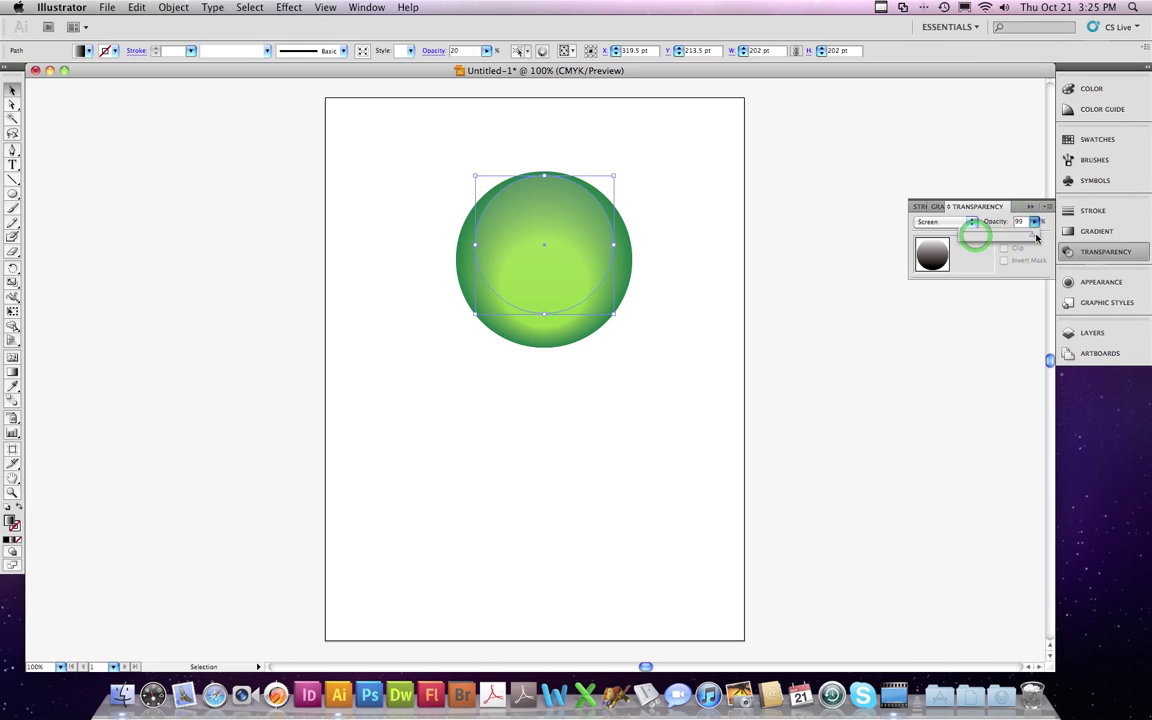
left_click(1019, 222)
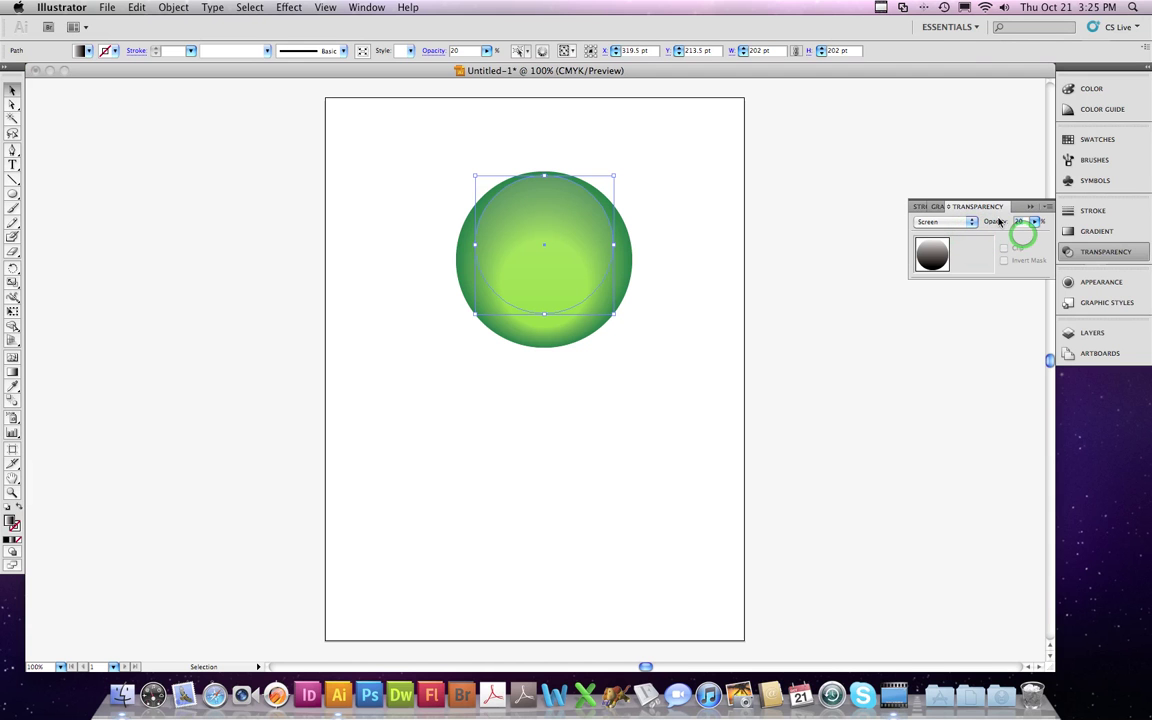
type("100")
key("Return")
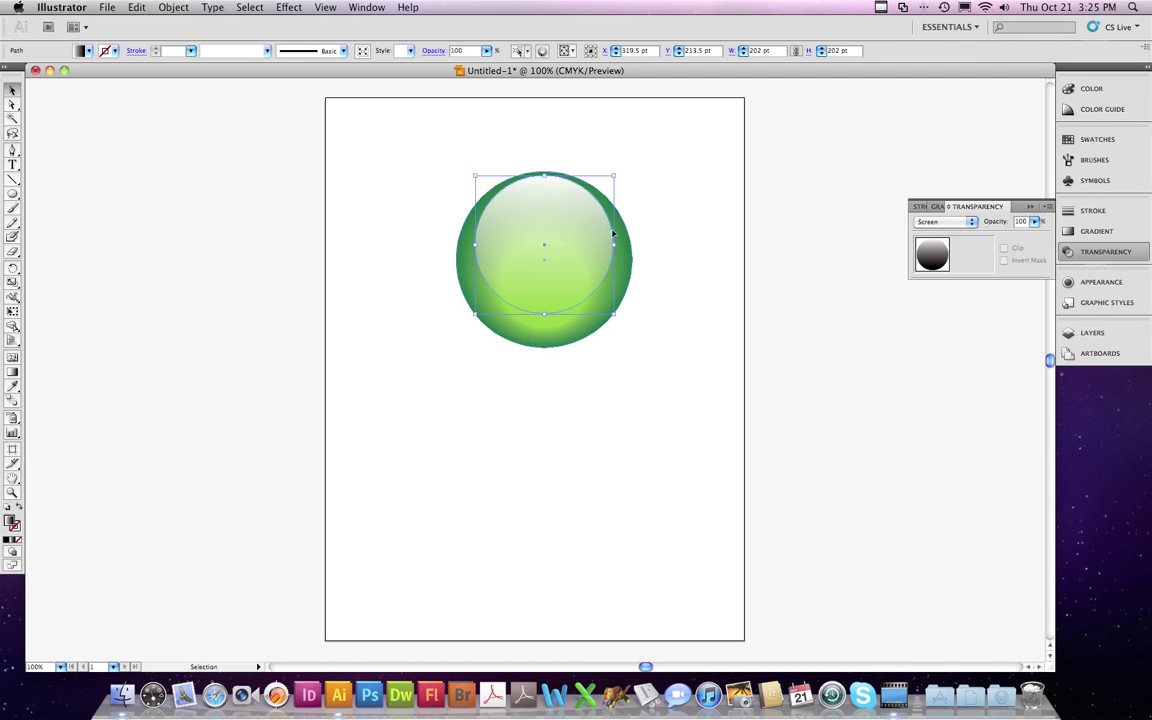
left_click(658, 254)
left_click(547, 307)
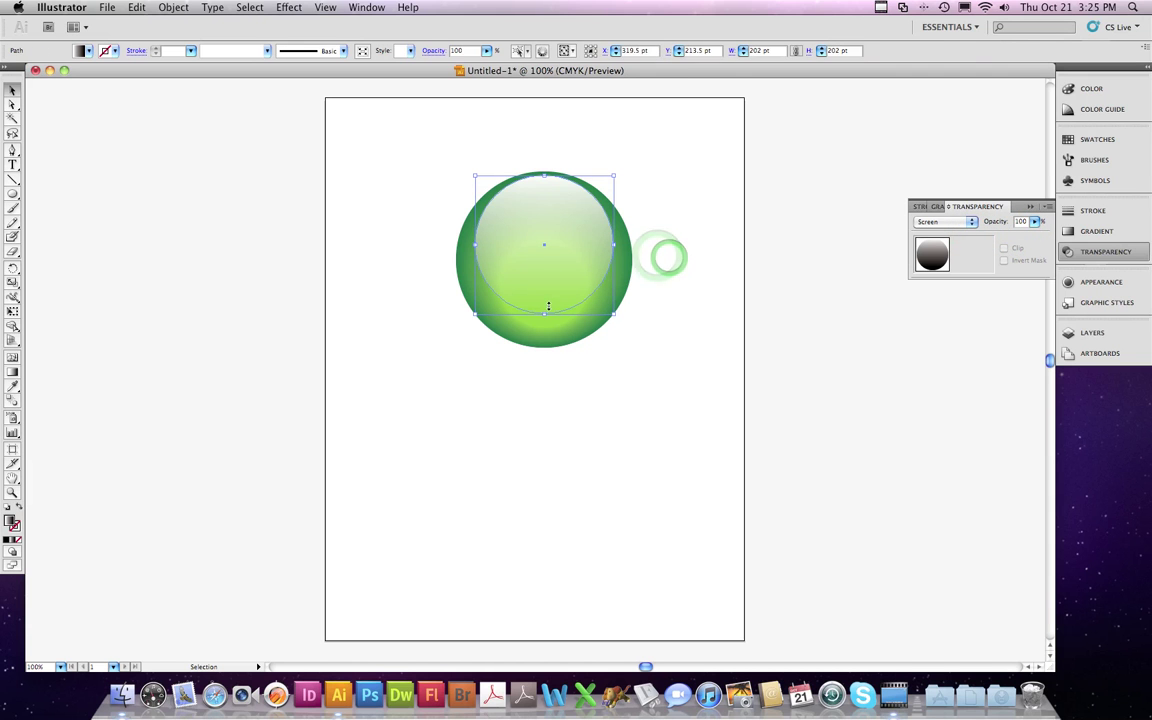
Step: Flatten the highlight into a 202 × 147.5 pt ellipse across the orb's top
left_click_drag(545, 318, 545, 288)
left_click(694, 311)
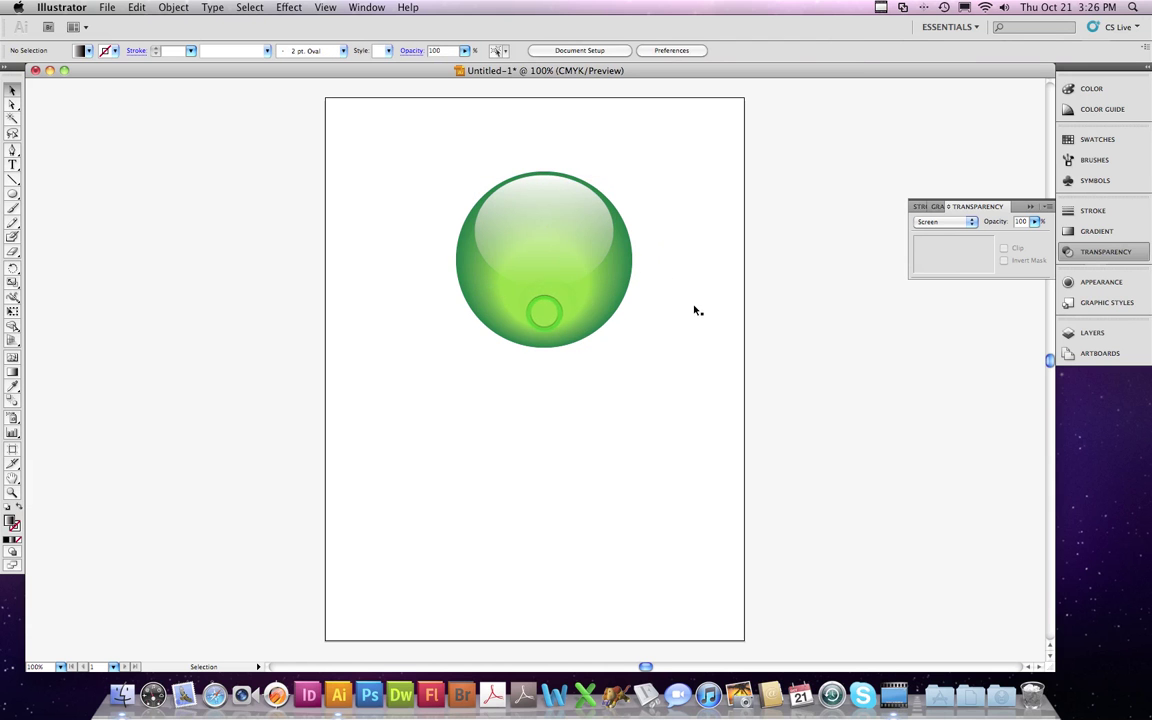
left_click(566, 204)
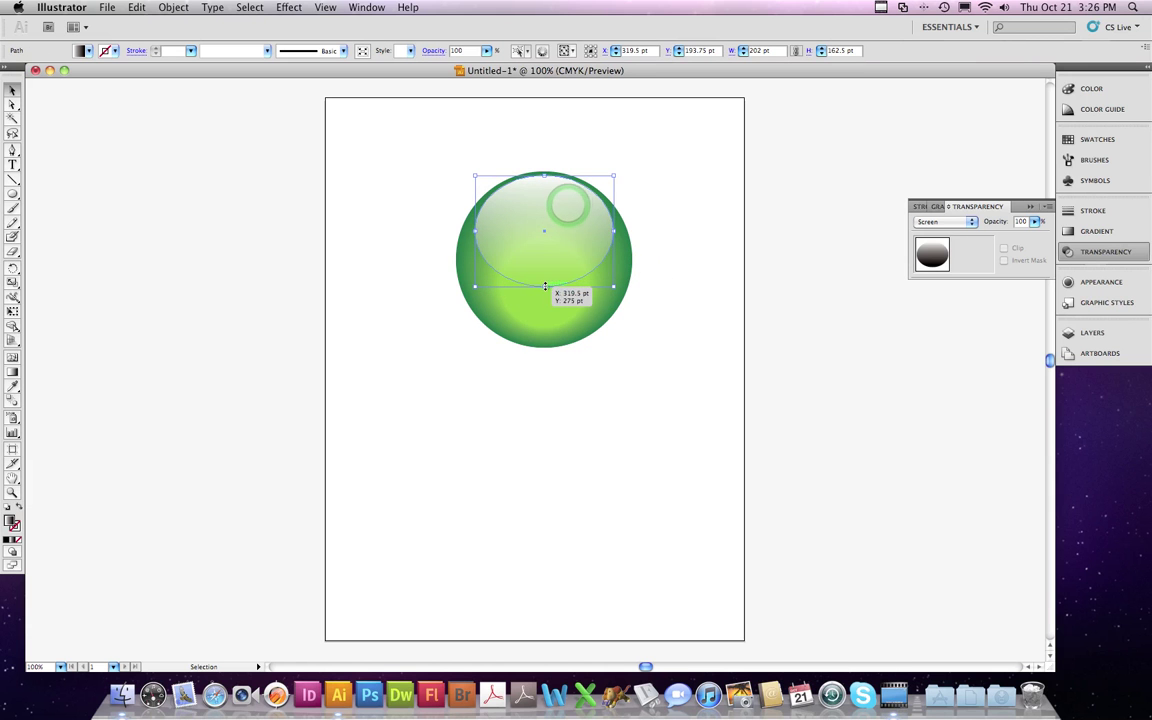
left_click_drag(545, 287, 545, 276)
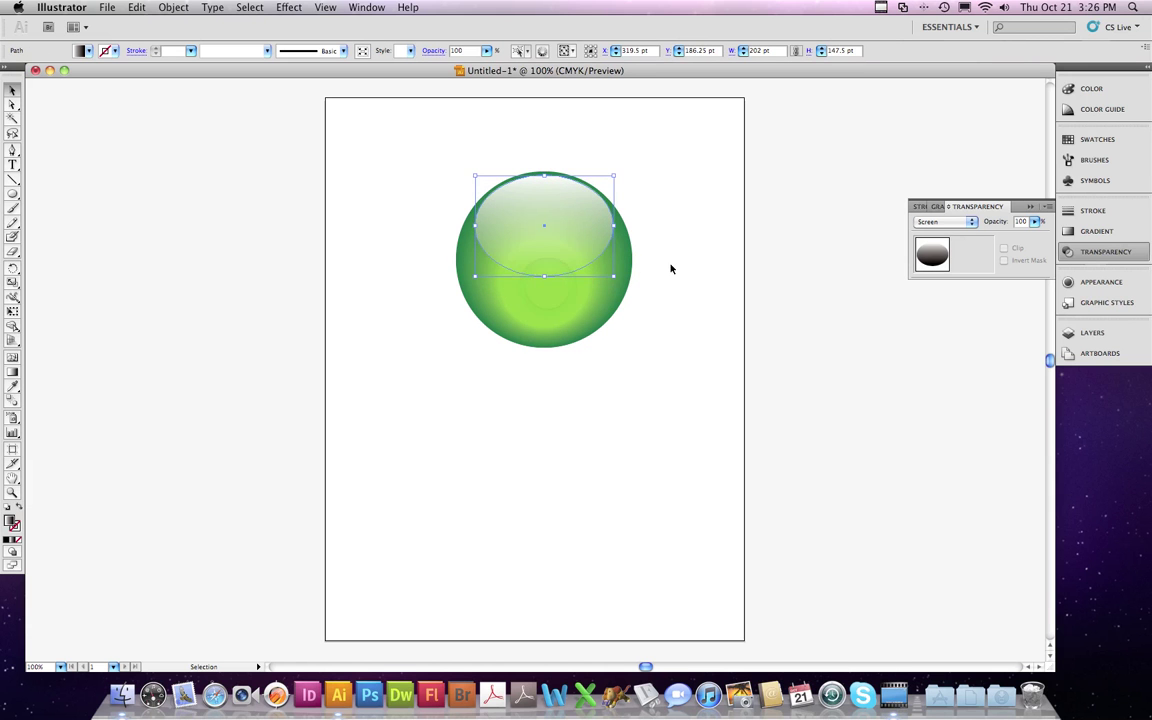
left_click(662, 248)
left_click(553, 228)
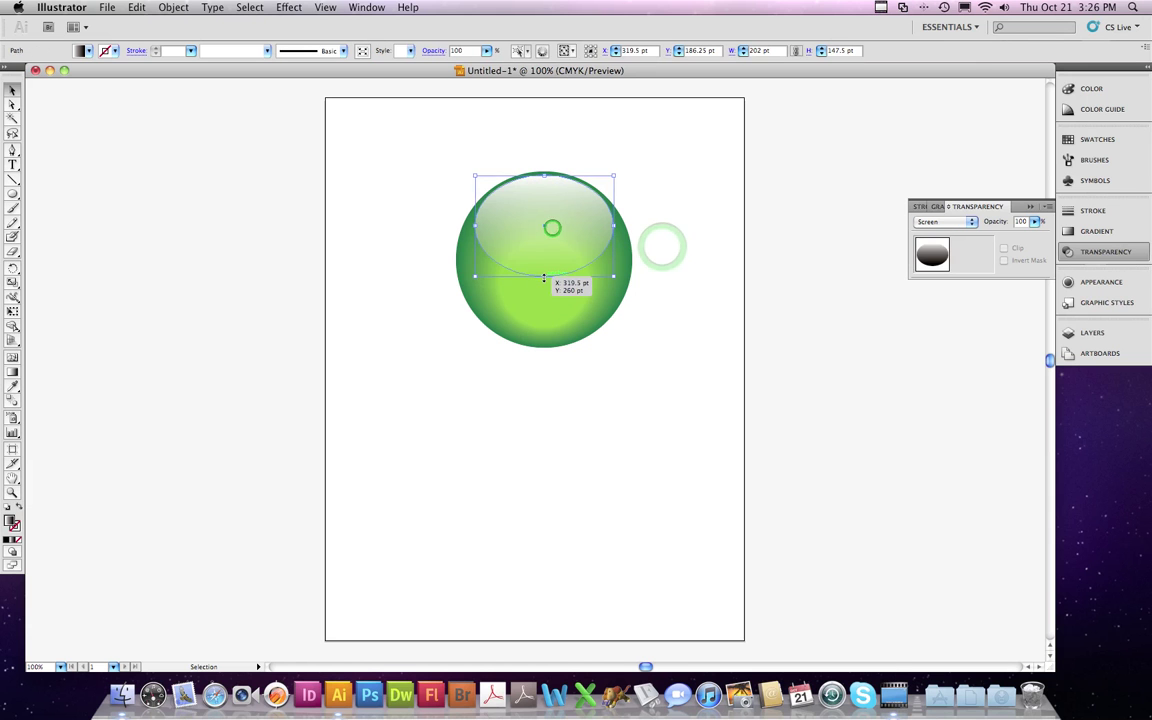
left_click(672, 224)
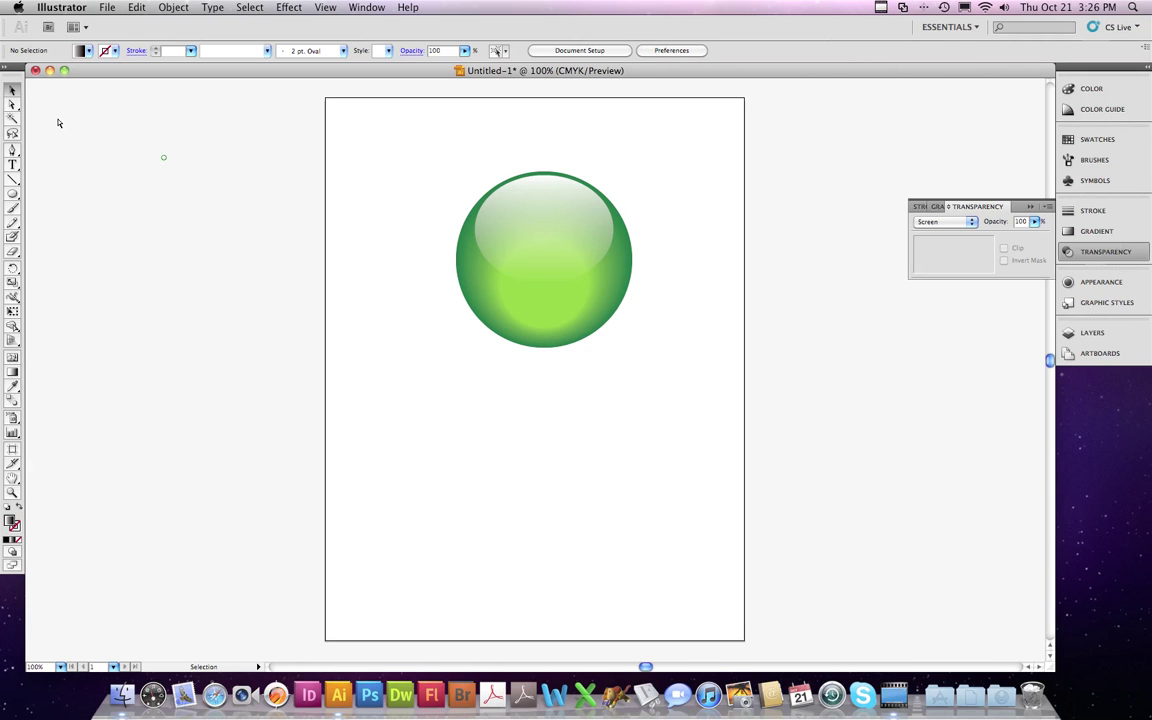
left_click(12, 104)
left_click(541, 315)
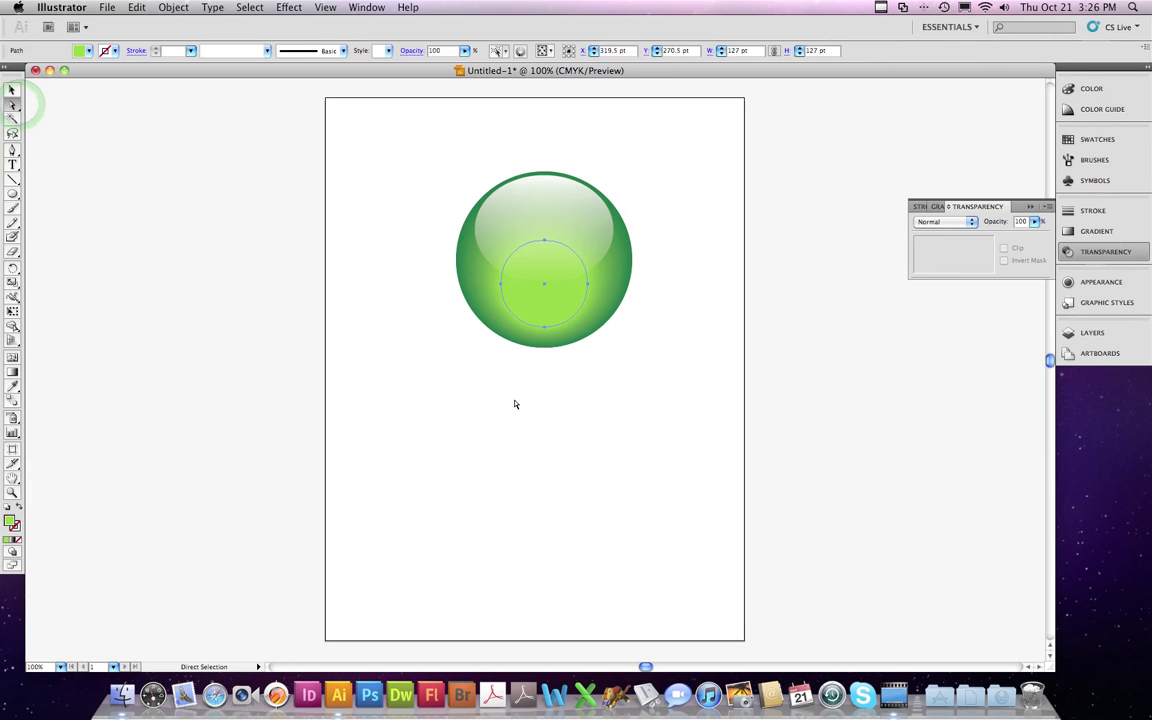
key("Delete")
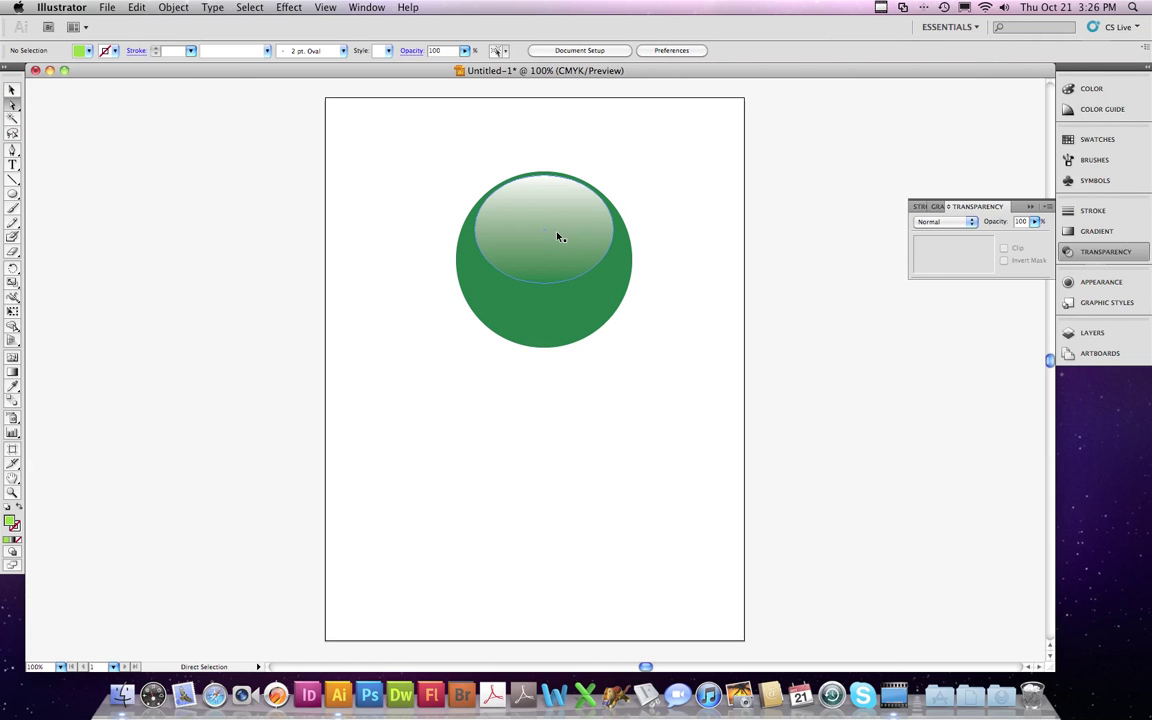
key("super+z")
left_click(715, 256)
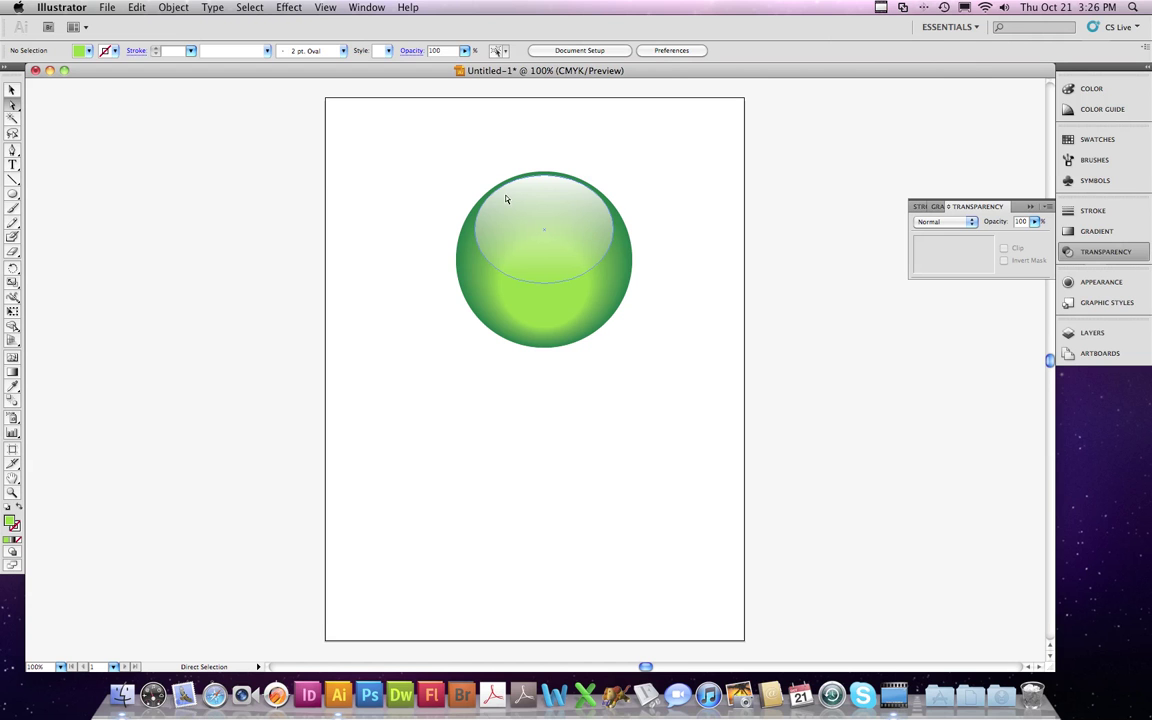
left_click(12, 90)
left_click(357, 178)
Step: Duplicate the orb below and drag red swatches onto its outer and centre gradients
left_click_drag(632, 178, 560, 464)
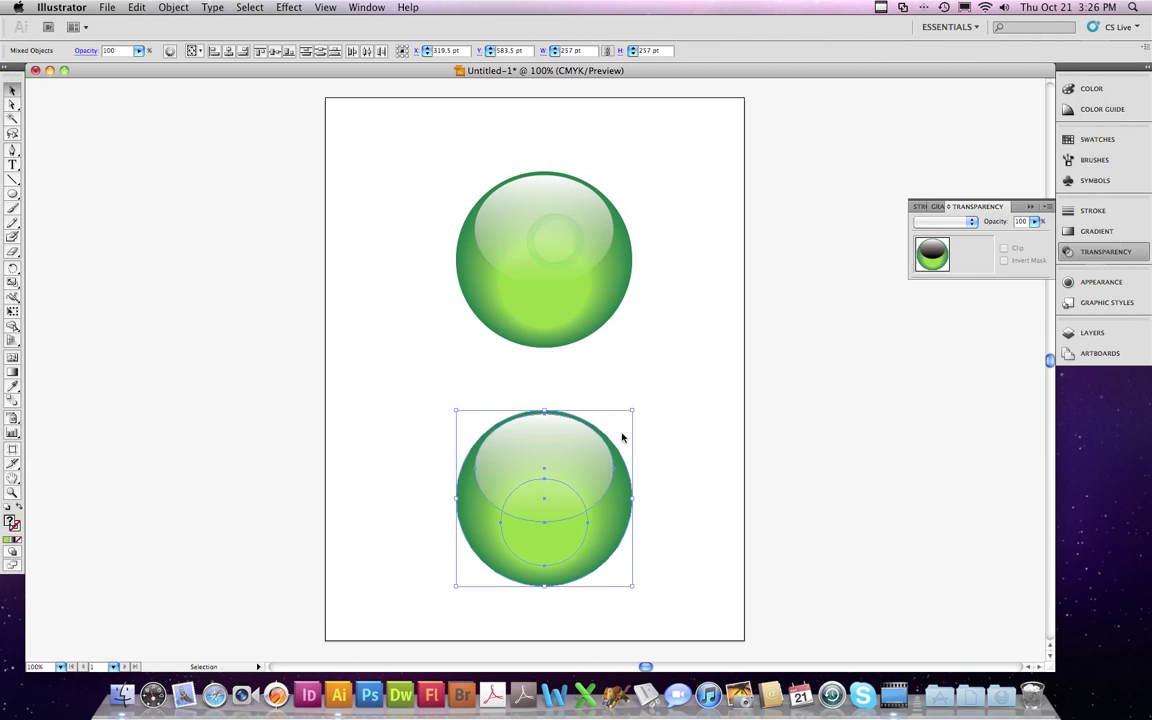
left_click(13, 90)
left_click(114, 134)
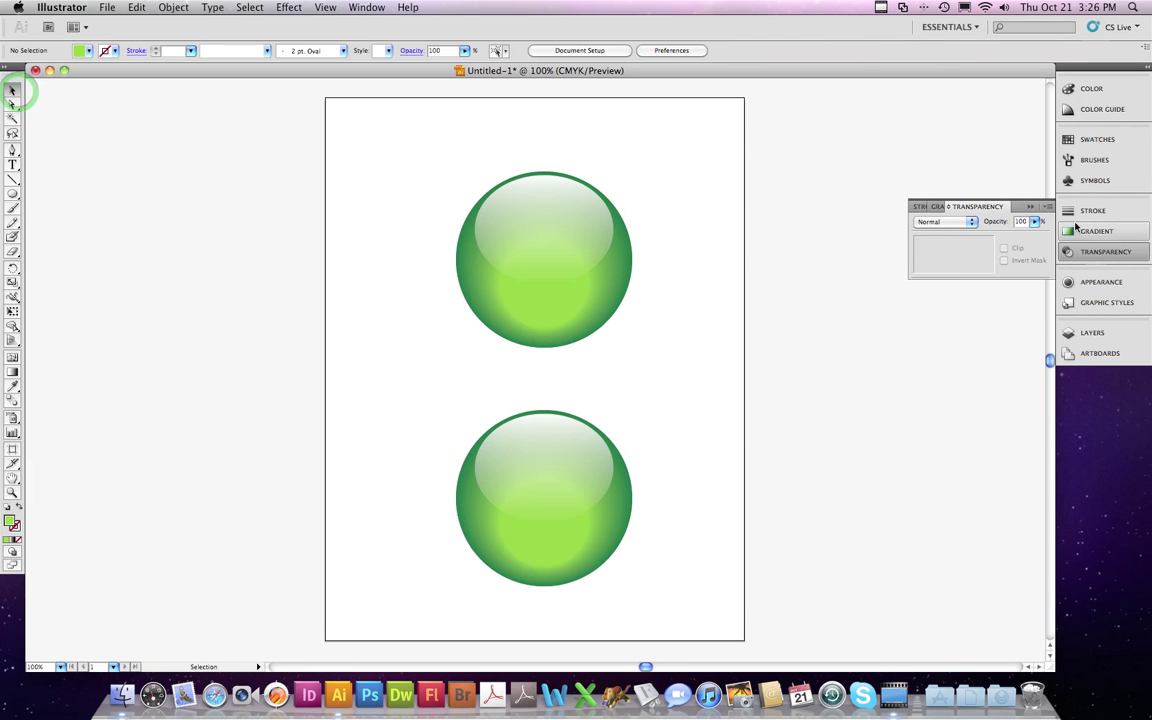
left_click(1097, 142)
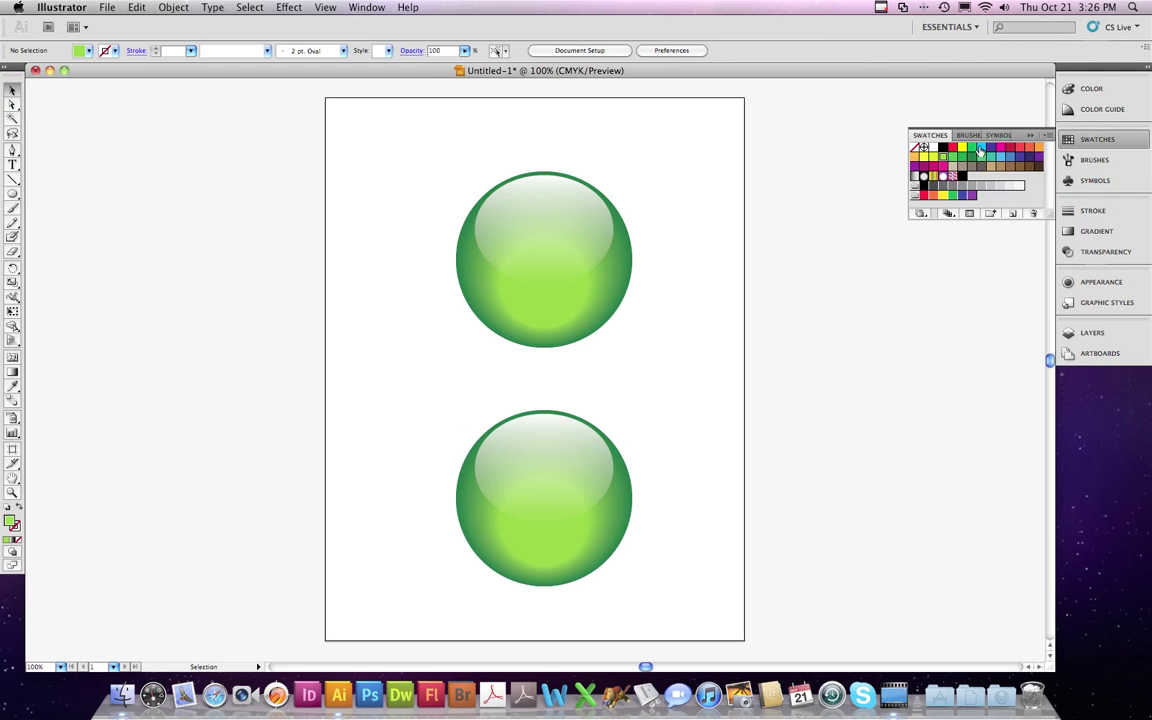
left_click_drag(1010, 150, 626, 480)
left_click_drag(955, 148, 542, 548)
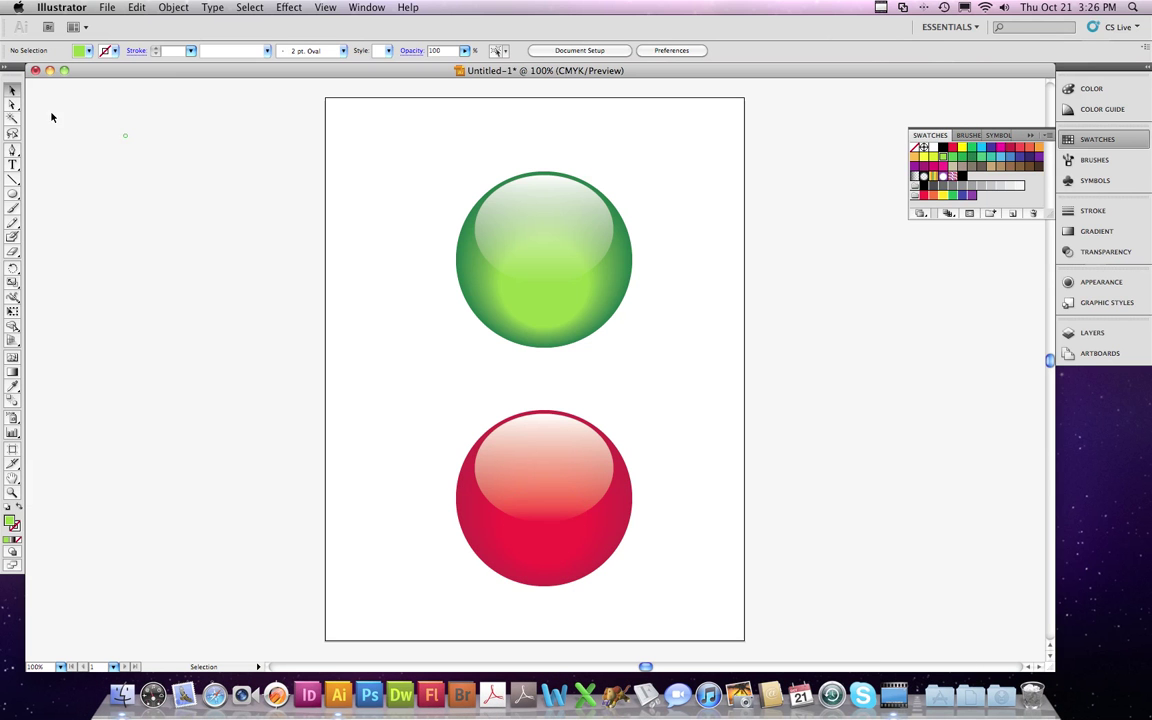
Step: Move the red orb up to overlap the green orb's lower left and send it behind
left_click(13, 88)
left_click(280, 355)
left_click_drag(391, 396, 449, 354)
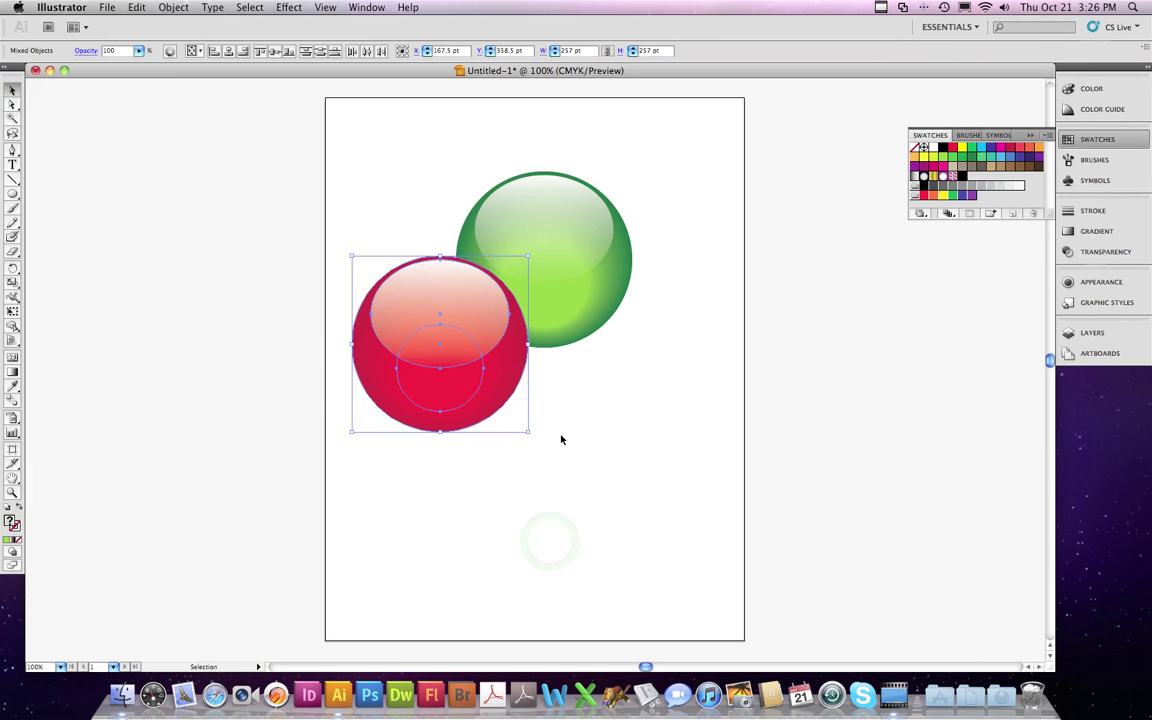
key("super+shift+bracketleft")
left_click(573, 459)
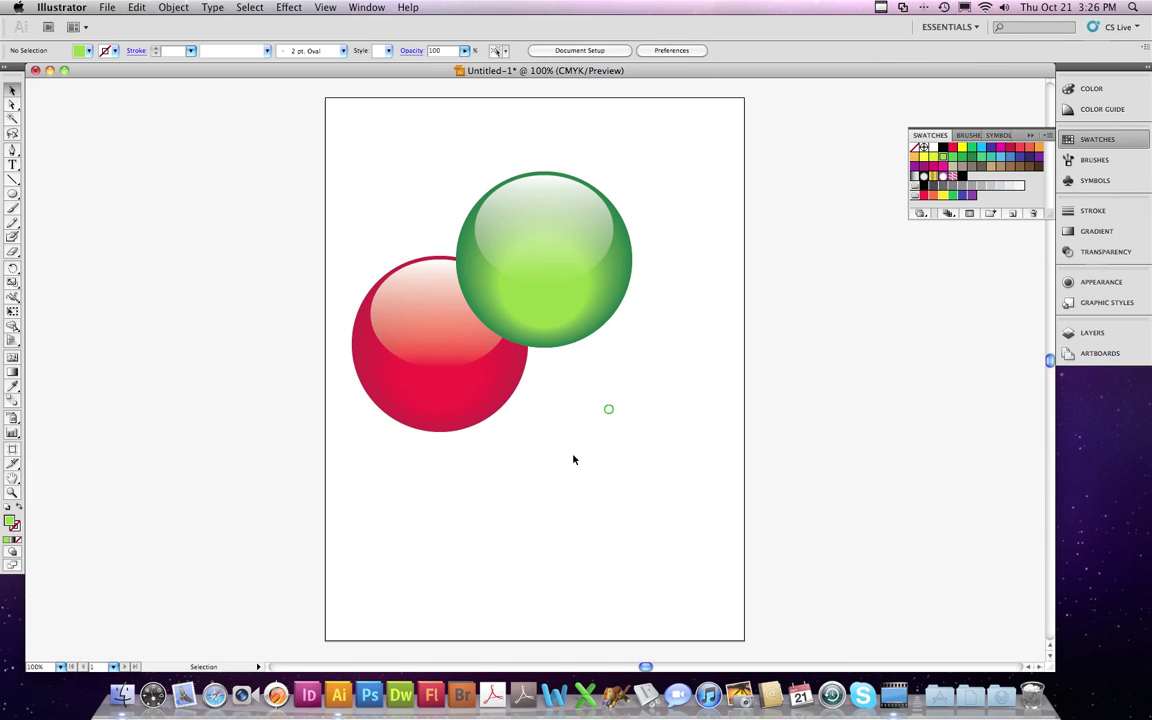
left_click_drag(548, 474, 352, 388)
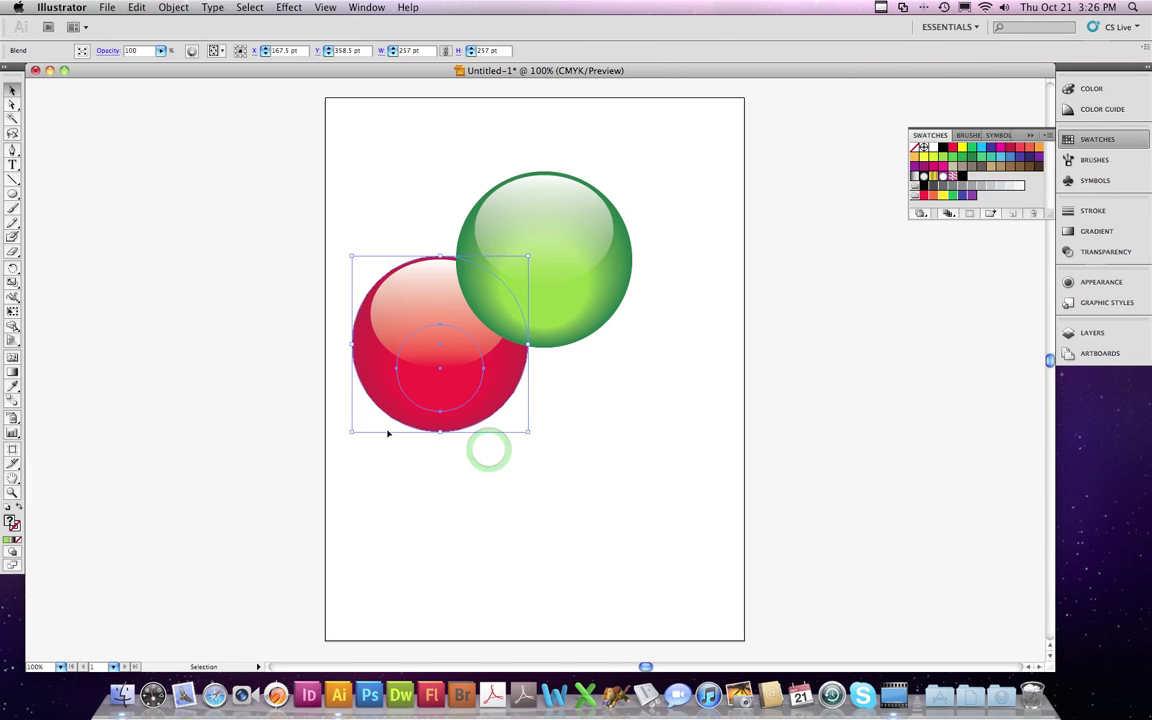
key("a")
left_click_drag(381, 237, 445, 476)
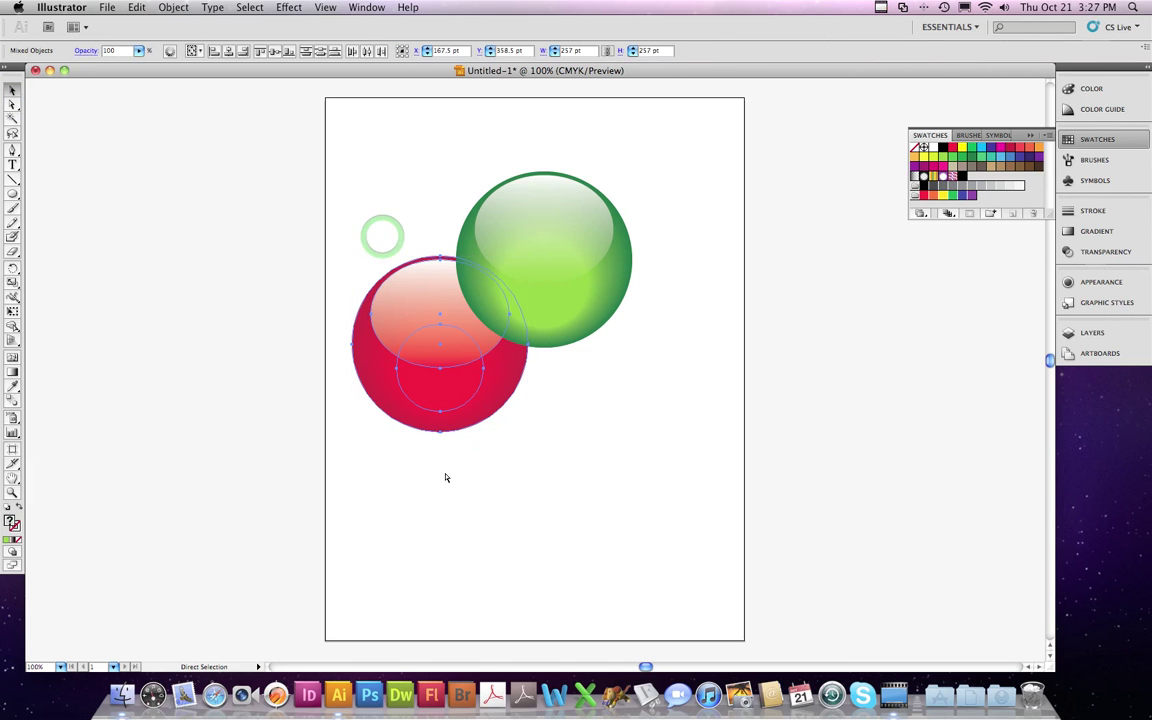
key("v")
left_click(657, 498)
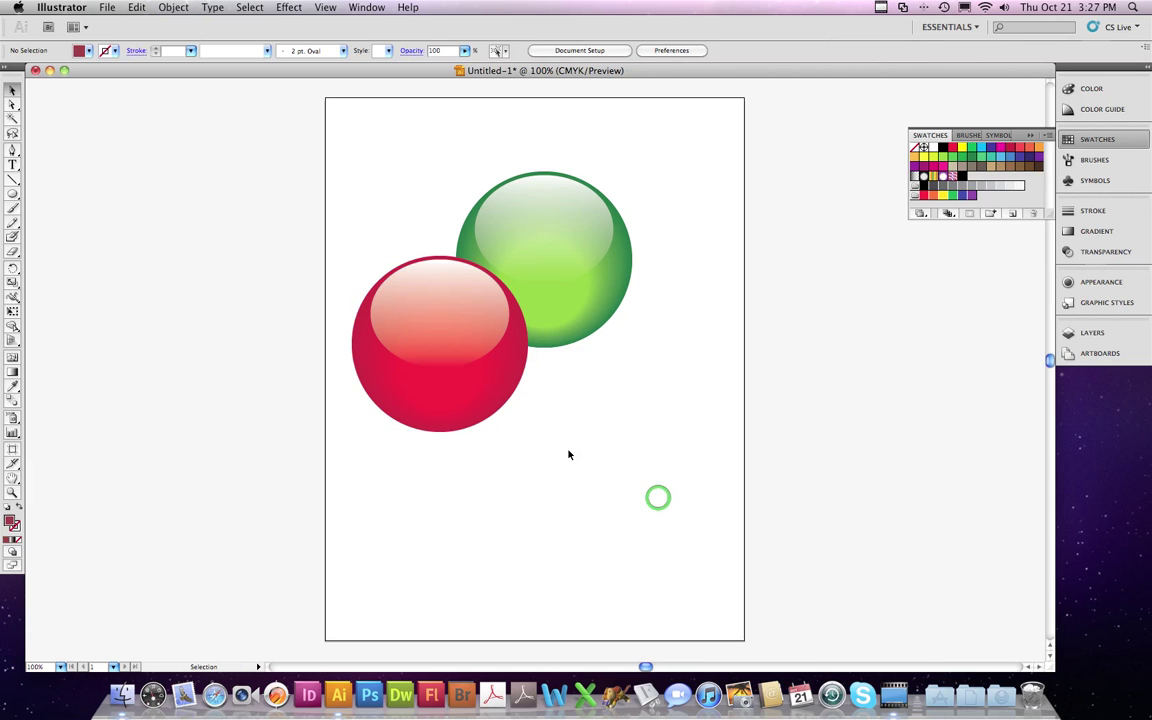